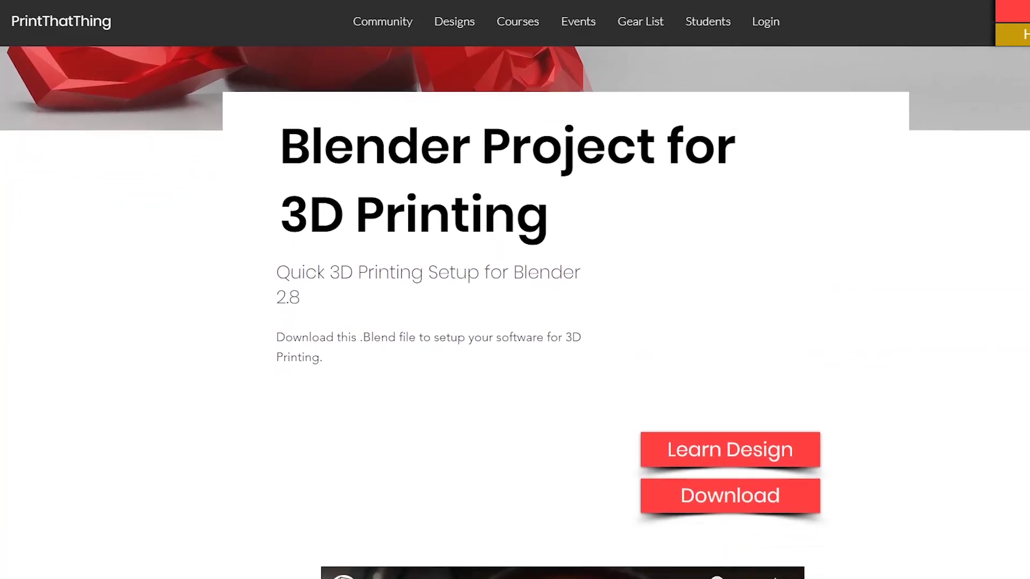
- Scroll the PrintThatThing Blender project page down to the Download button and embedded YouTube video
scroll(515, 311, "down", 4)
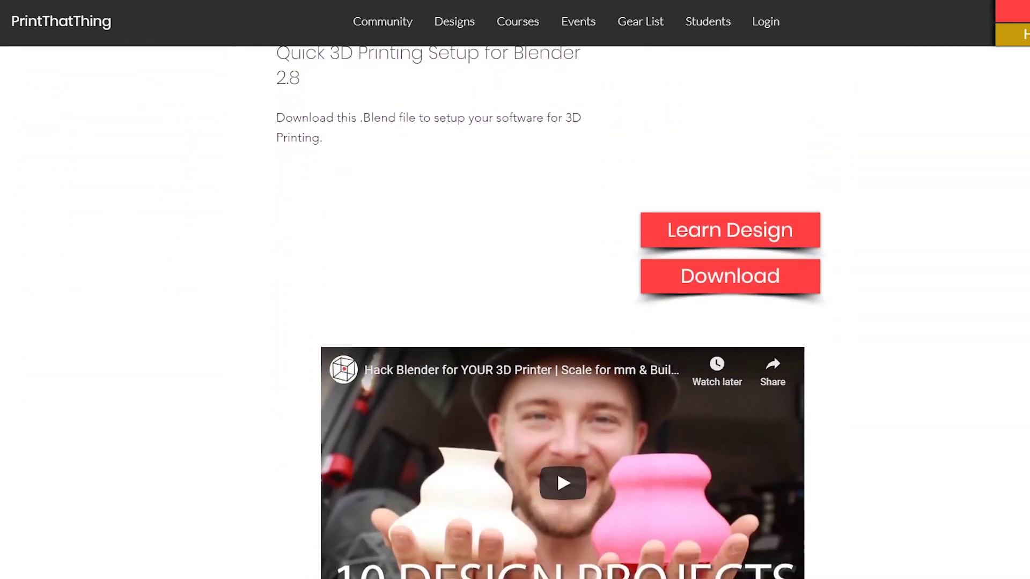
scroll(515, 312, "down", 1)
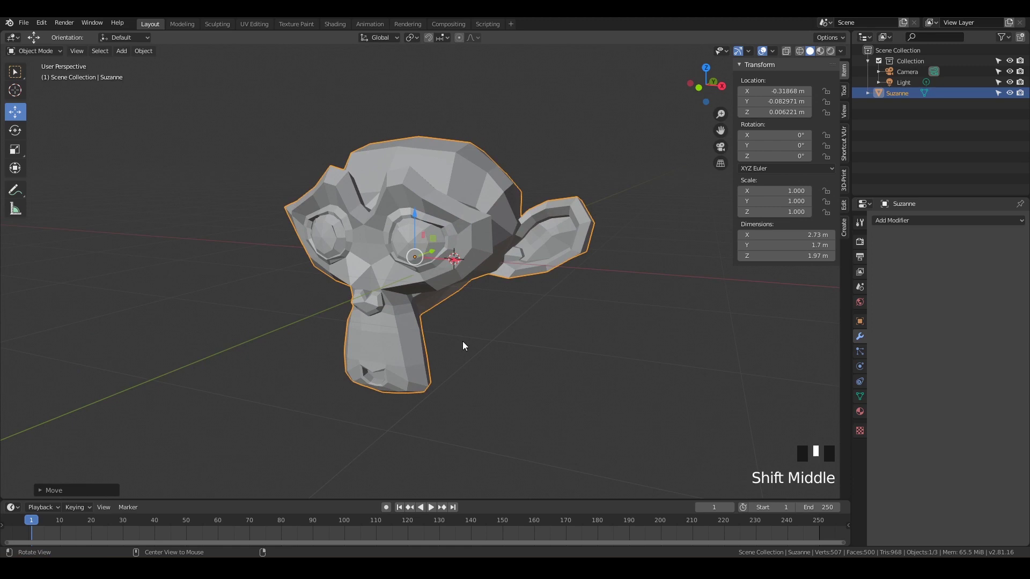
- Move Suzanne into Collection in the Outliner and select her in the viewport
middle_click_drag(462, 341, 475, 275)
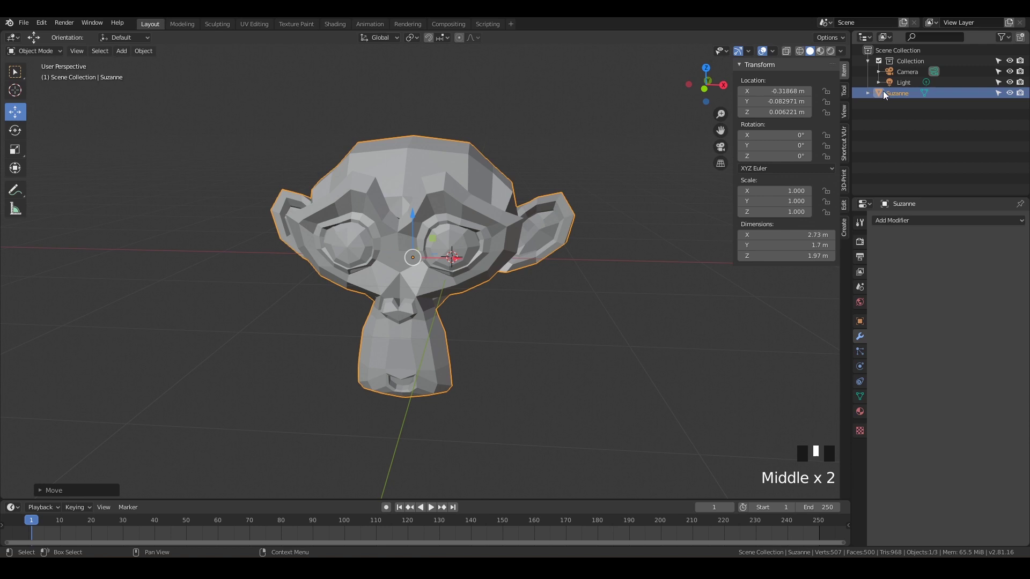
left_click_drag(883, 91, 902, 63)
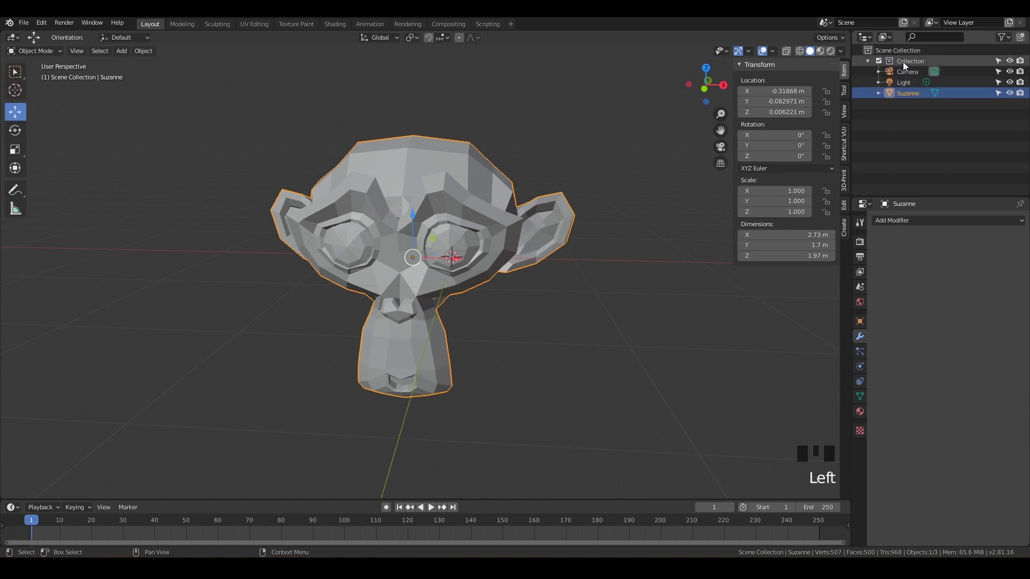
left_click(870, 60)
left_click(870, 60)
left_click(870, 60)
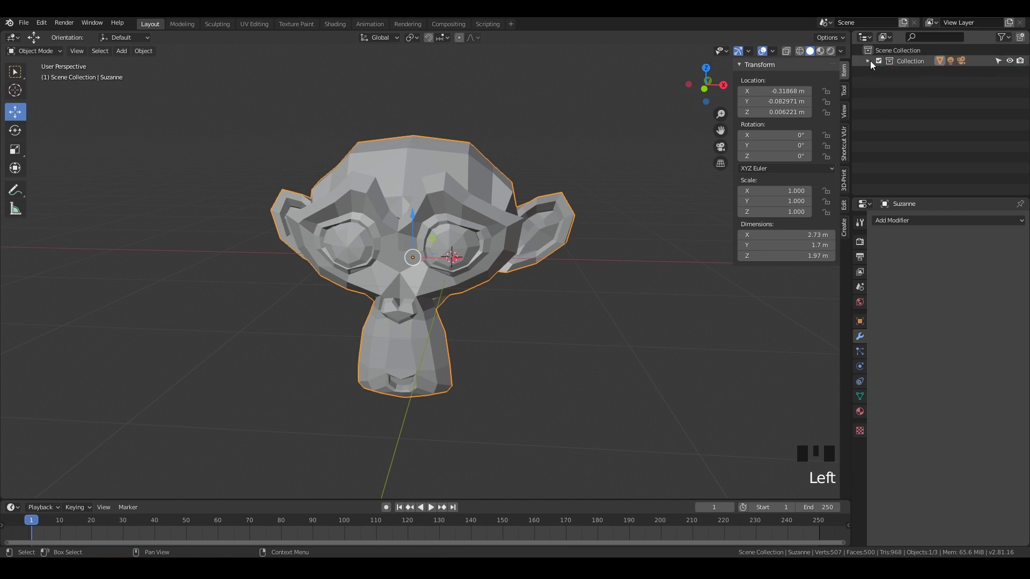
left_click(870, 60)
left_click(448, 224)
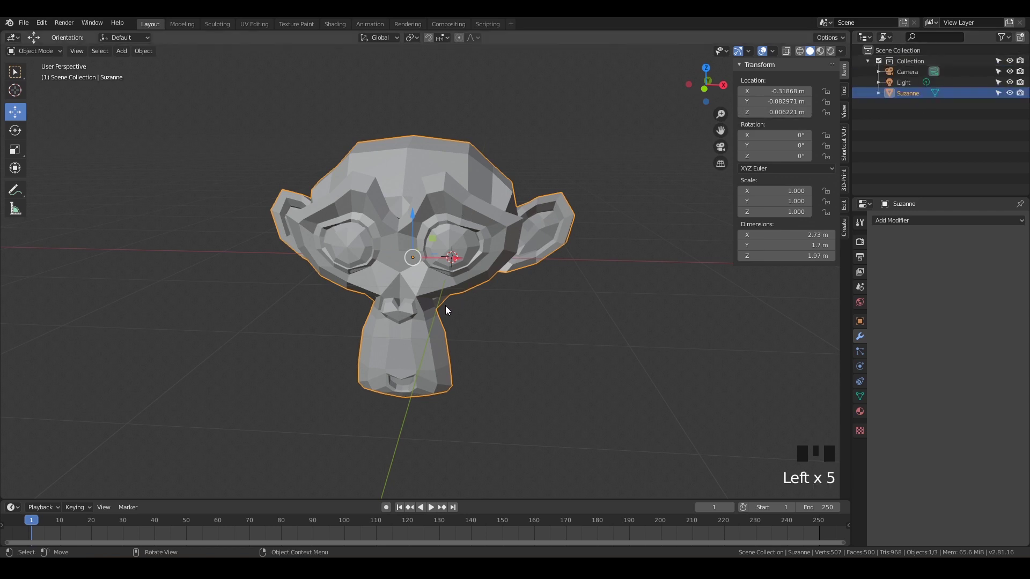
middle_click_drag(469, 294, 390, 228)
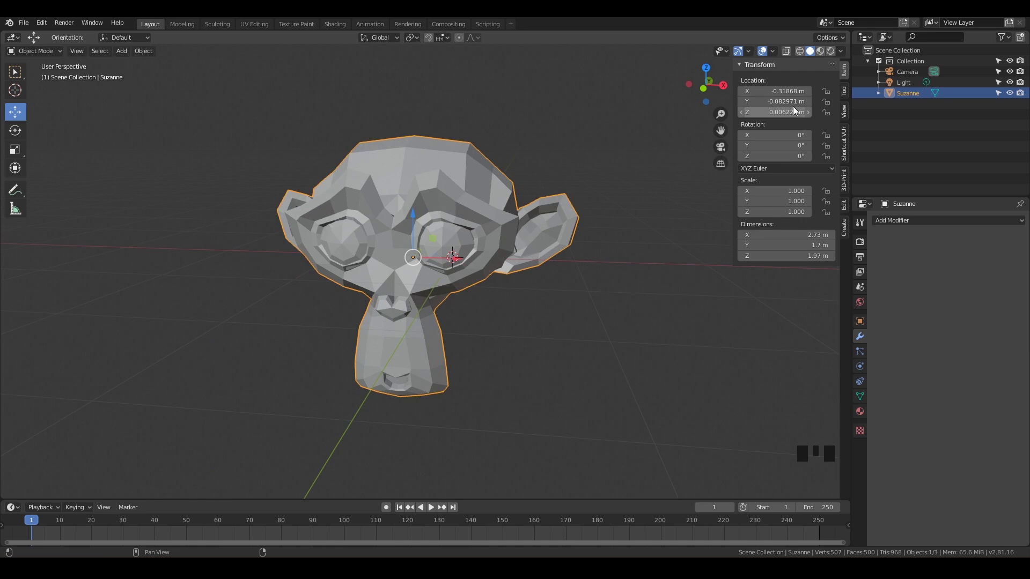
- Set Suzanne's Location X, Y and Z to 0 m in the N panel
left_click(770, 91)
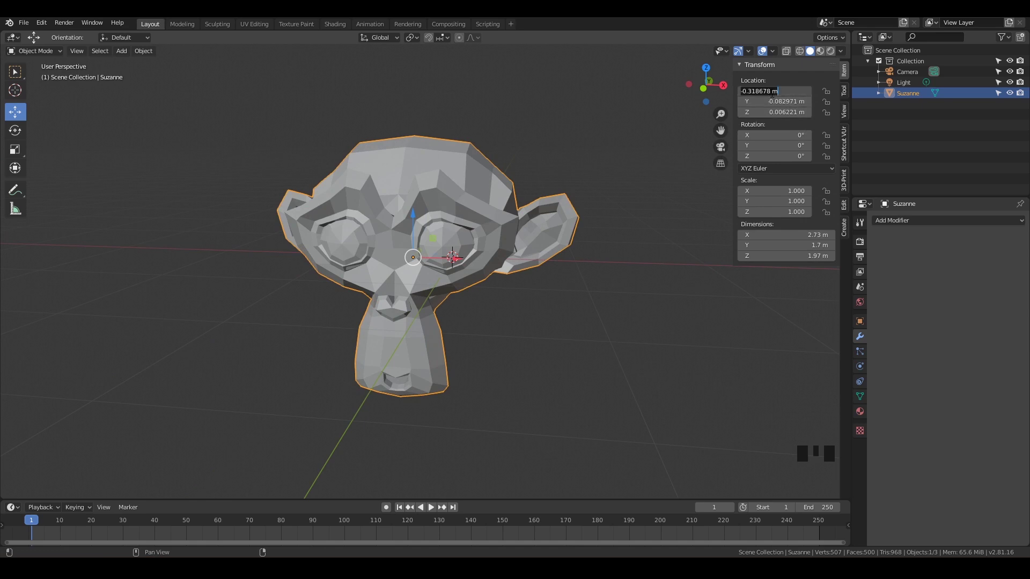
left_click(774, 103)
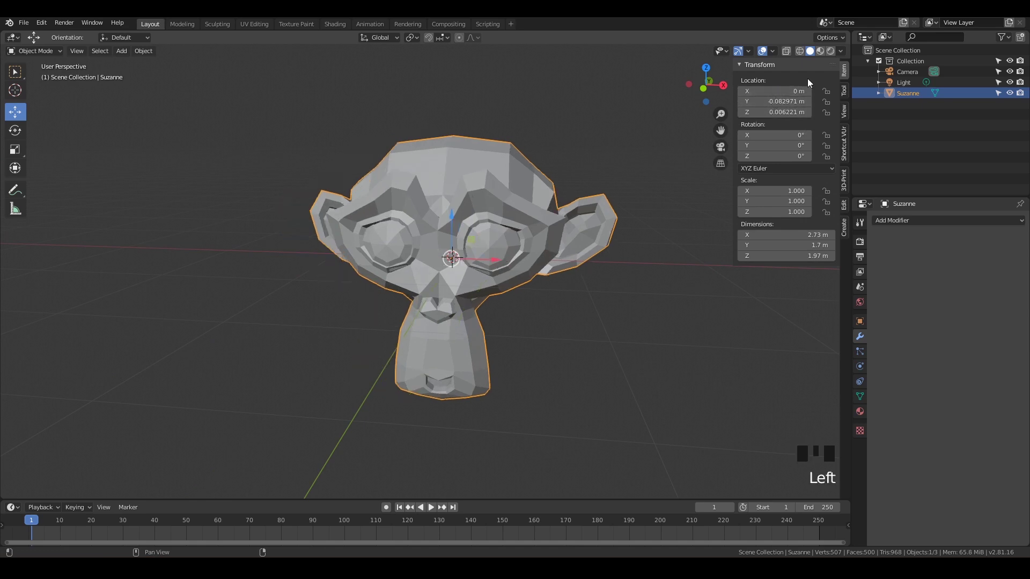
left_click_drag(748, 91, 748, 112)
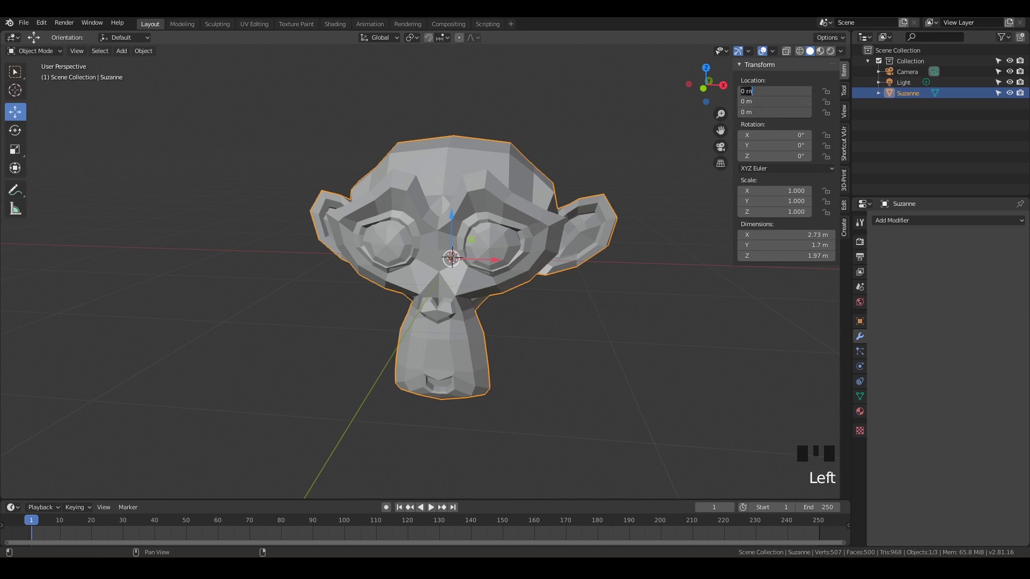
left_click(747, 91)
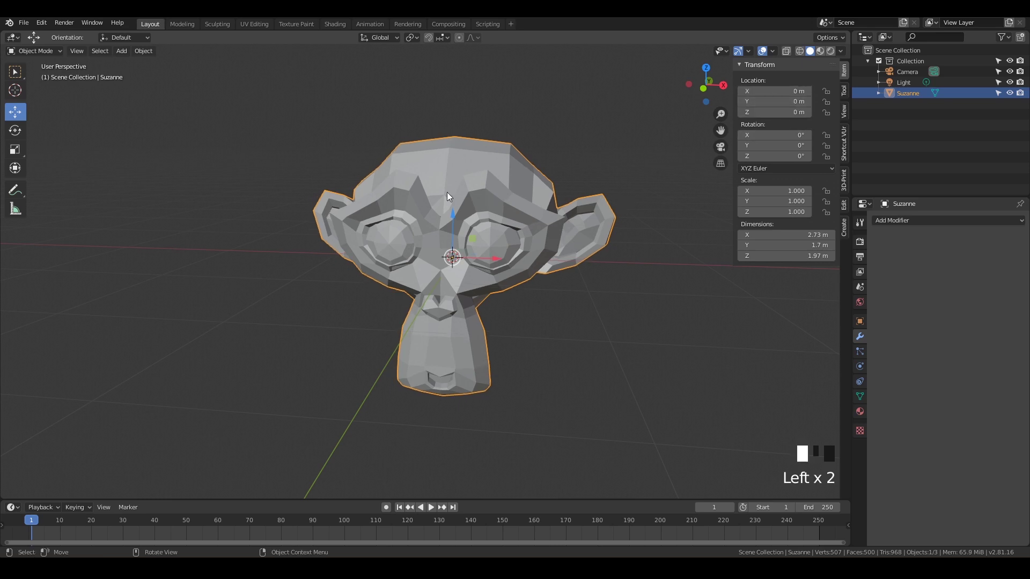
- Slide Suzanne back and forth along the X axis with the Move gizmo, ending near zero
middle_click_drag(430, 292, 402, 273)
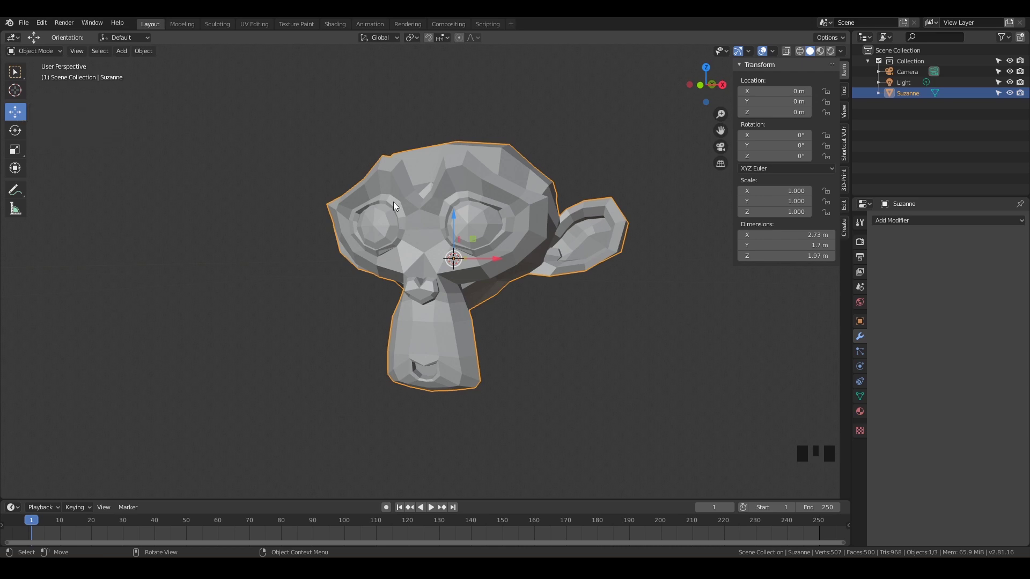
middle_click_drag(422, 270, 404, 294)
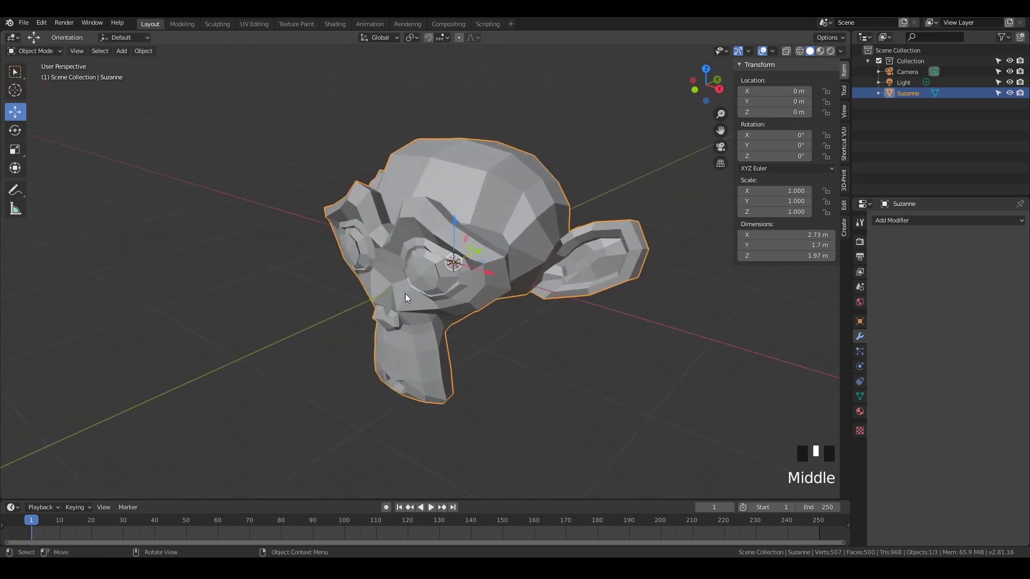
left_click_drag(488, 272, 495, 180)
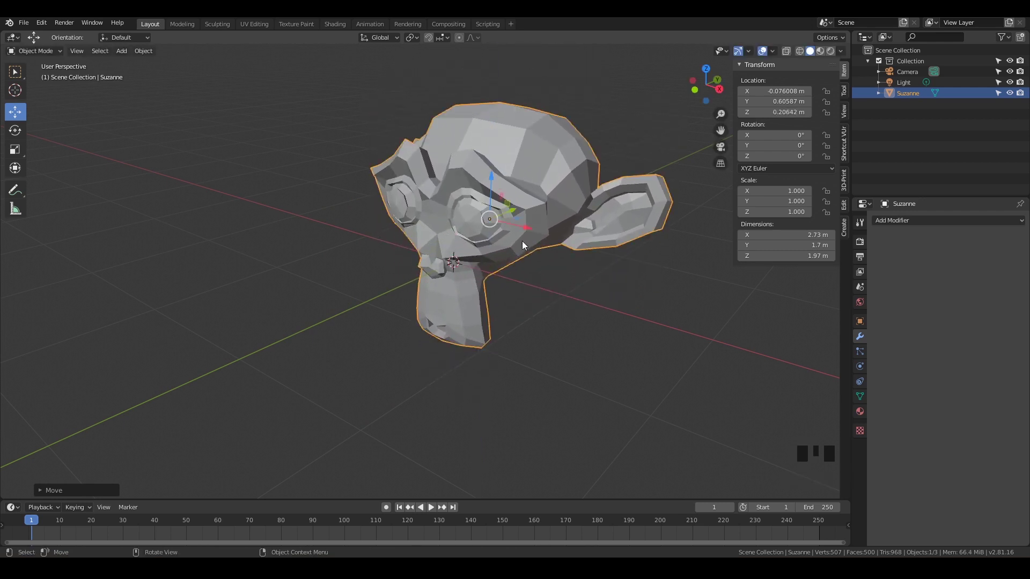
left_click_drag(529, 226, 504, 262)
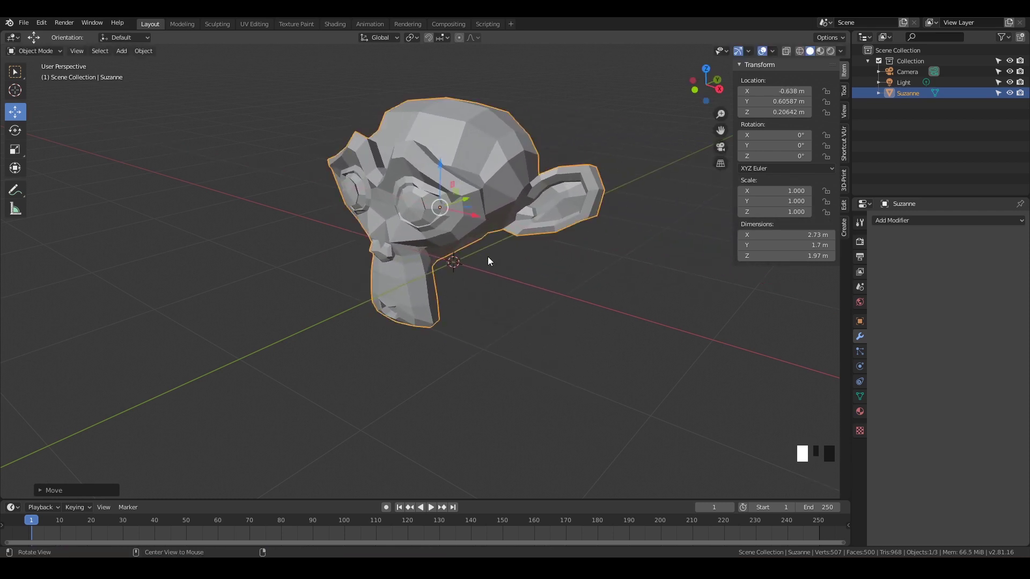
middle_click_drag(504, 261, 528, 244)
left_click_drag(516, 253, 508, 261)
middle_click_drag(508, 261, 370, 350)
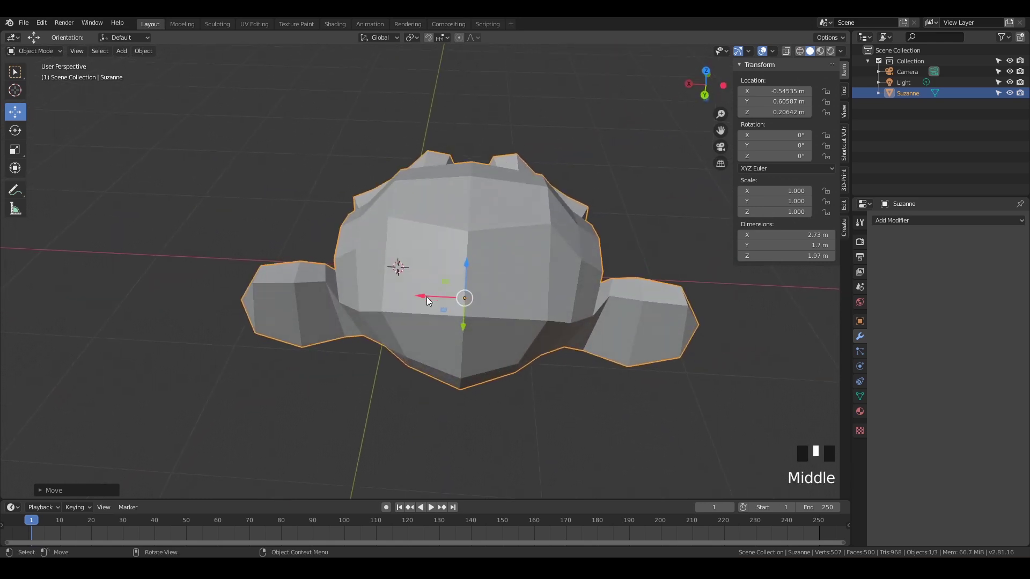
left_click_drag(427, 297, 355, 365)
middle_click_drag(355, 365, 571, 263)
- Drag Suzanne along Y, freely, and in the YZ plane to about X -0.093, Y -0.055, Z 0.074 m
left_click_drag(559, 236, 482, 283)
middle_click_drag(435, 325, 413, 342)
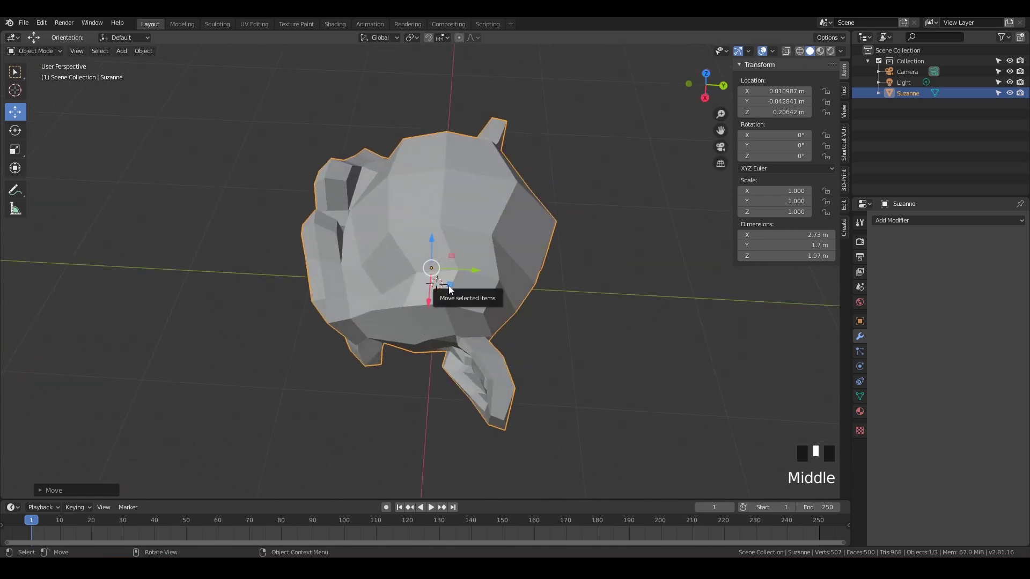
middle_click_drag(455, 265, 405, 271)
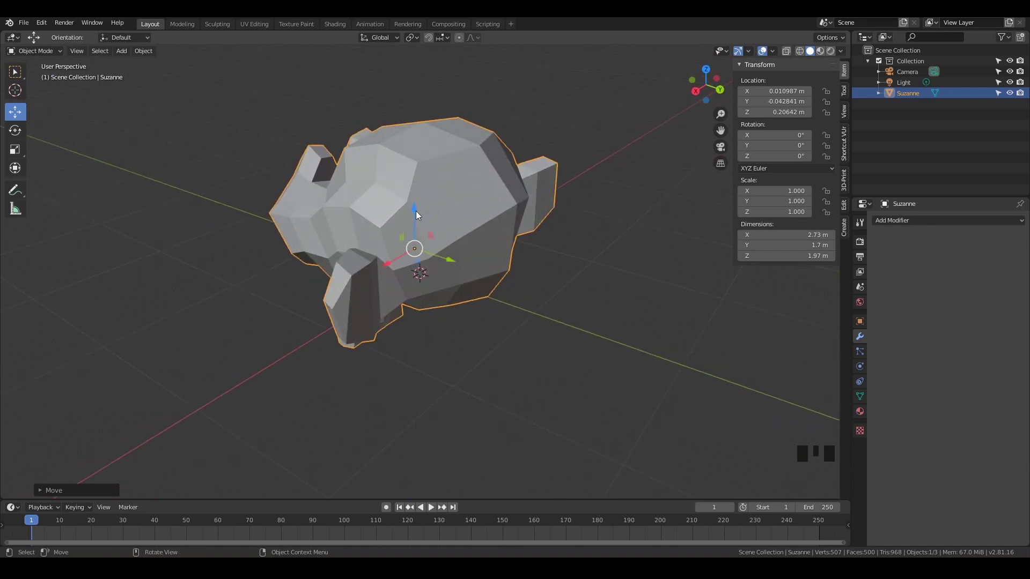
left_click_drag(401, 237, 428, 239)
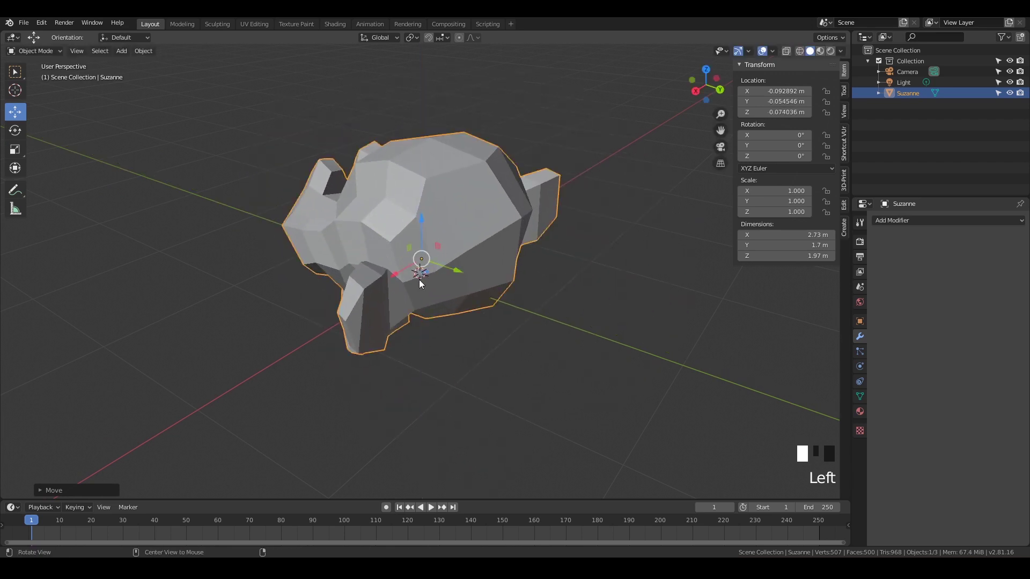
middle_click_drag(428, 239, 484, 220)
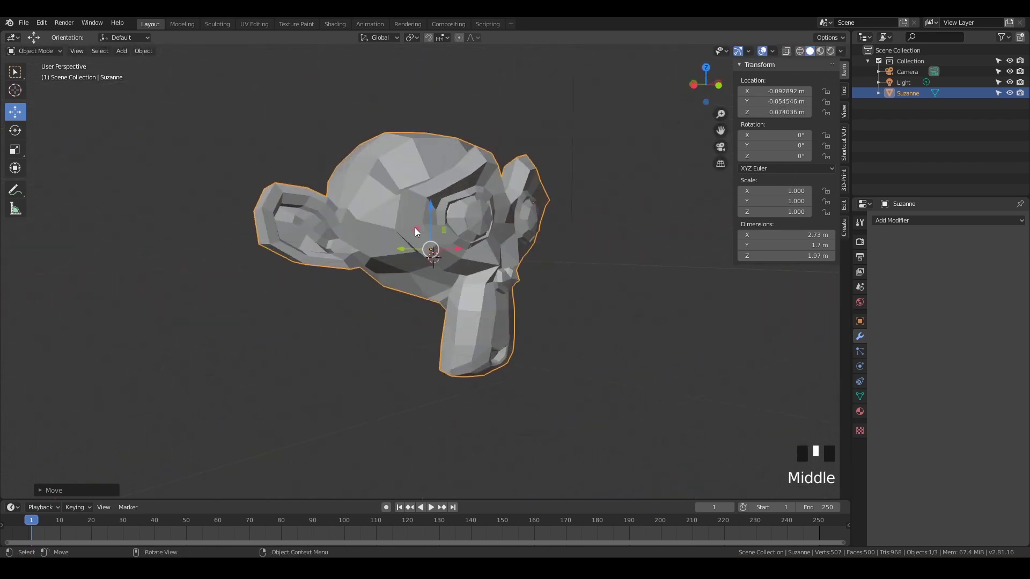
left_click_drag(416, 230, 384, 242)
middle_click_drag(385, 242, 365, 343)
- Undo the YZ-plane move, then reposition Suzanne freely with G several times
key("ctrl+z")
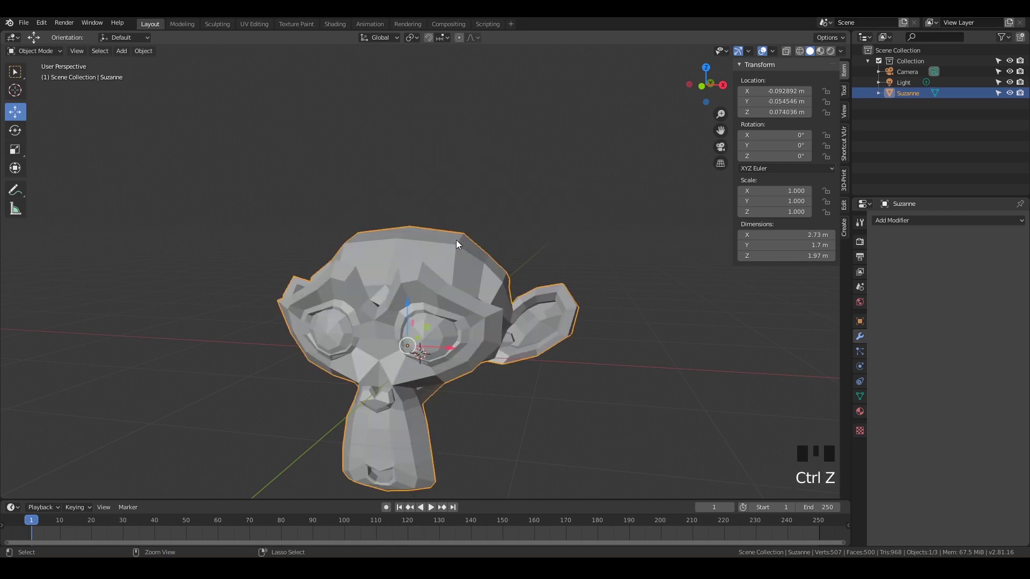
middle_click_drag(476, 291, 509, 289)
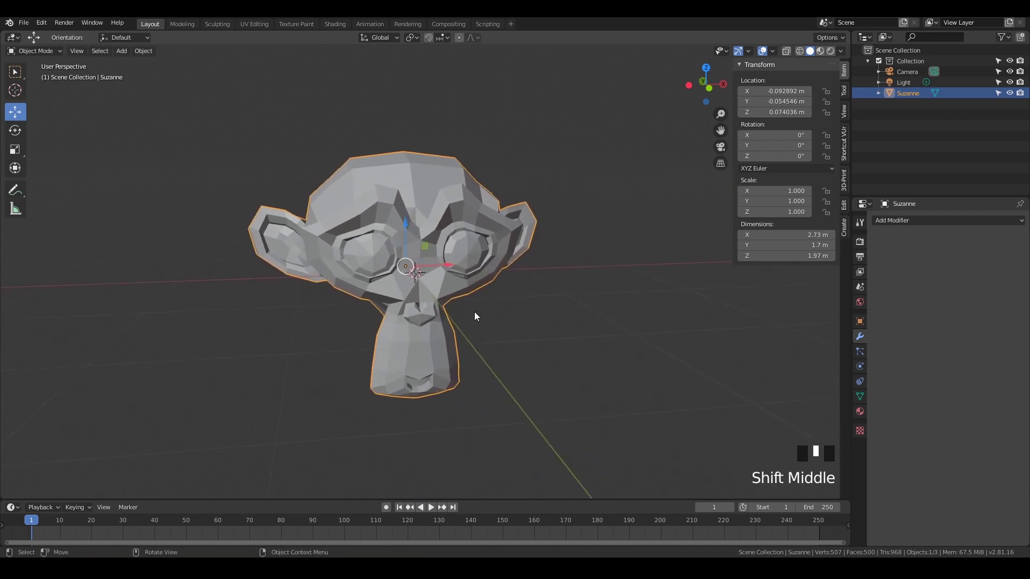
key("g")
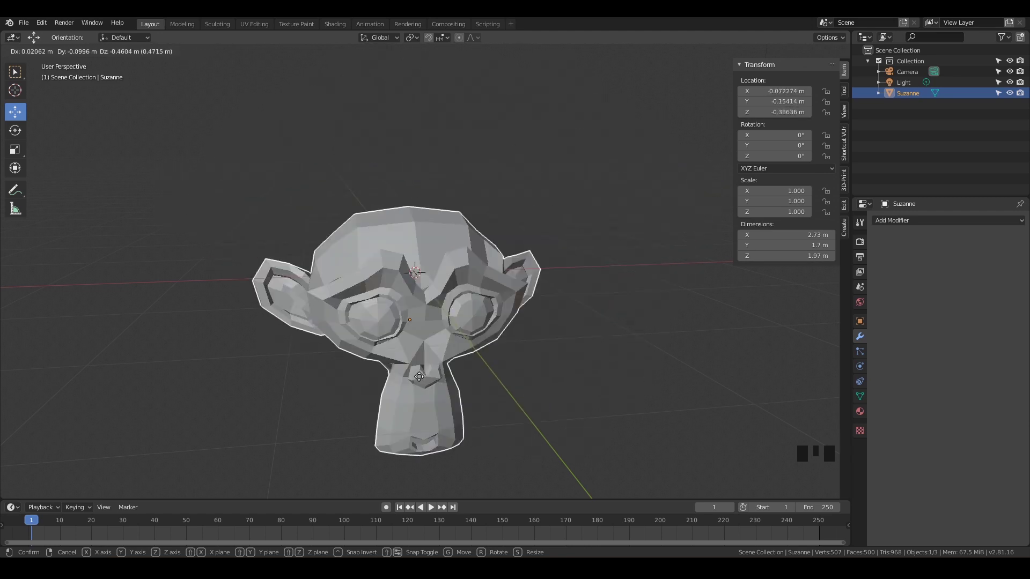
left_click(487, 284)
middle_click_drag(464, 356, 496, 248)
key("g")
left_click(528, 299)
key("g")
left_click(435, 215)
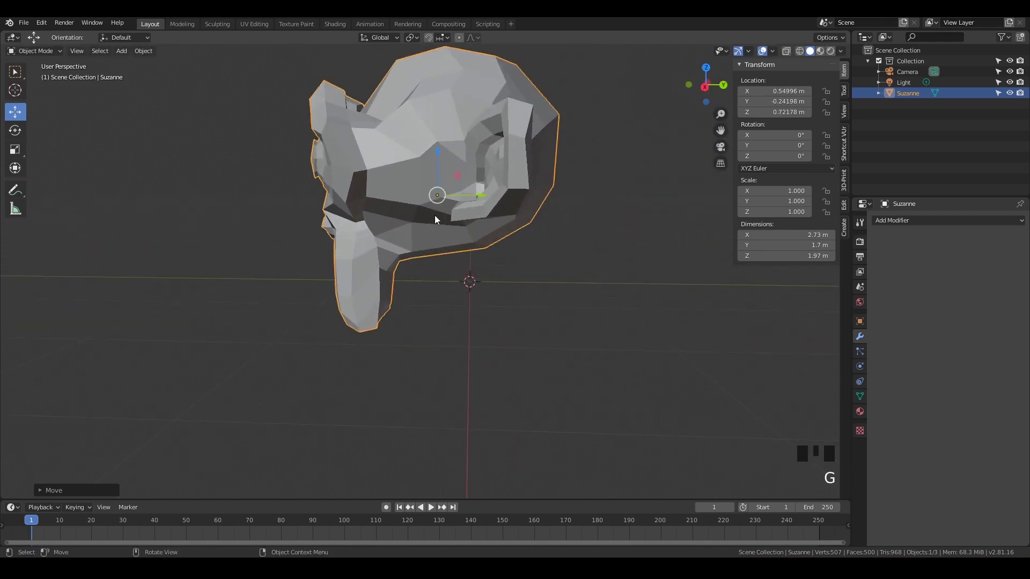
middle_click_drag(435, 215, 479, 267)
key("g")
left_click(304, 310)
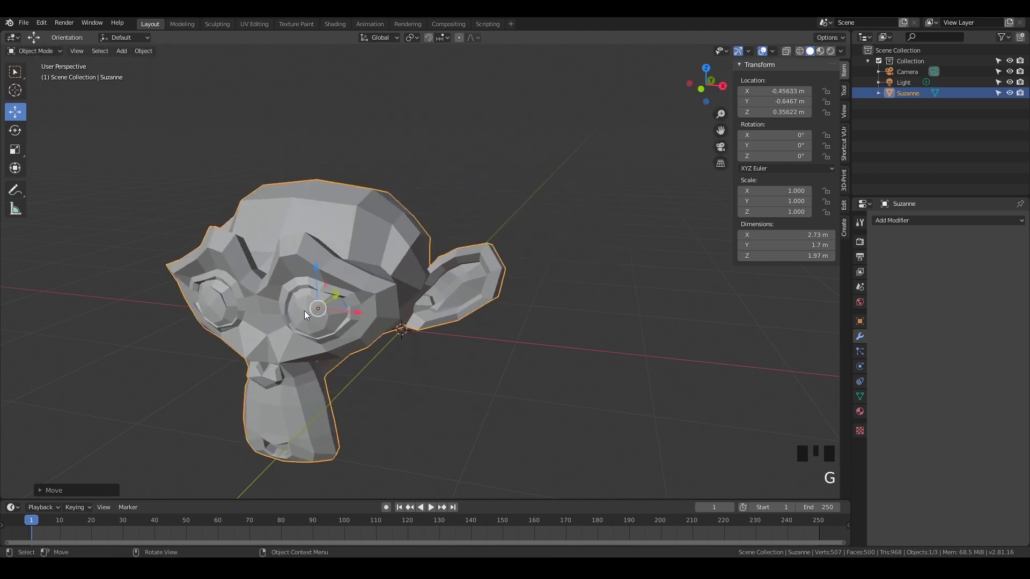
key("g")
left_click(432, 311)
middle_click_drag(433, 312, 437, 263)
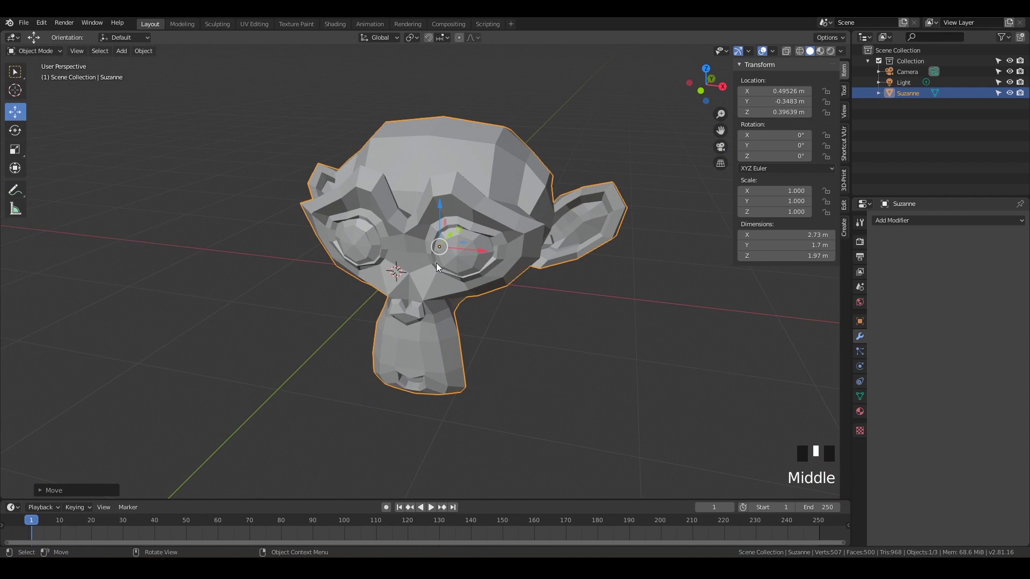
- Move Suzanne with G constrained to X, then Y, then Z, settling near its starting height
key("g")
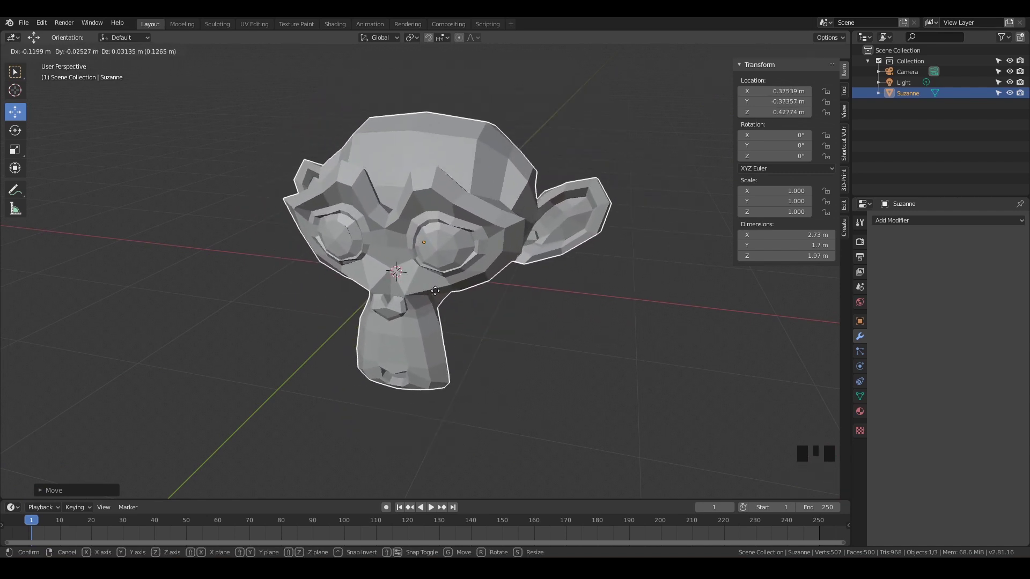
key("x")
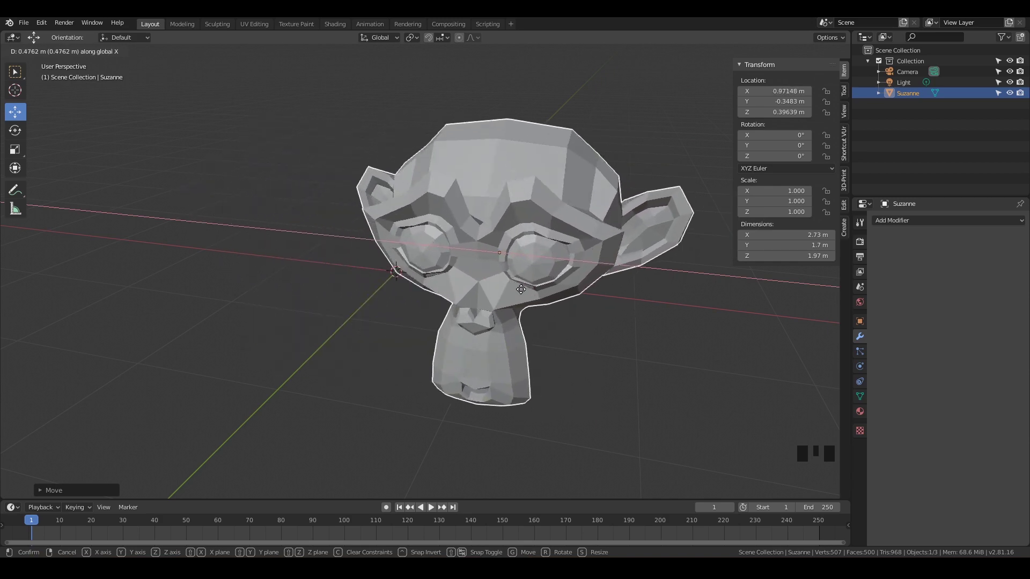
key("y")
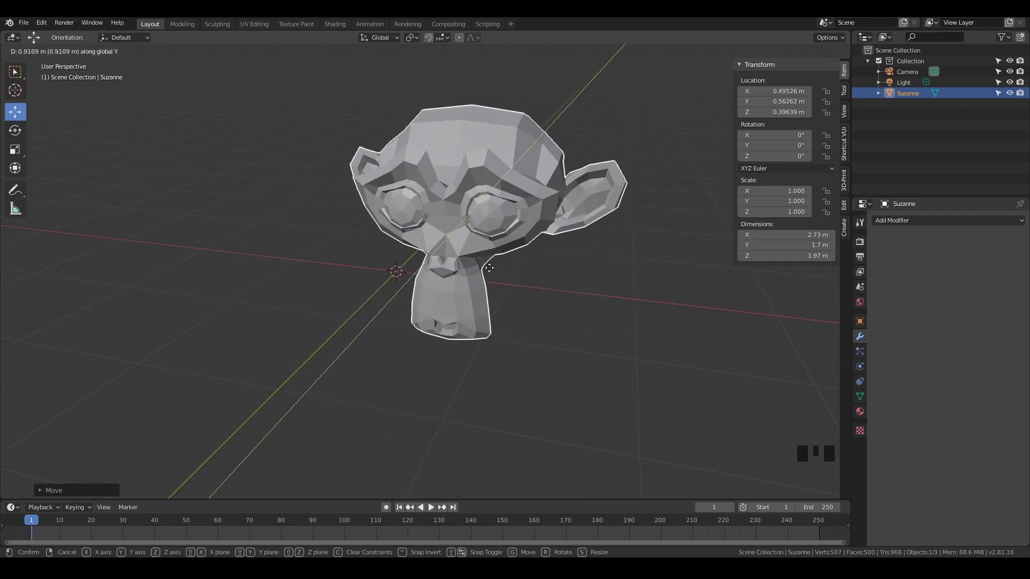
key("z")
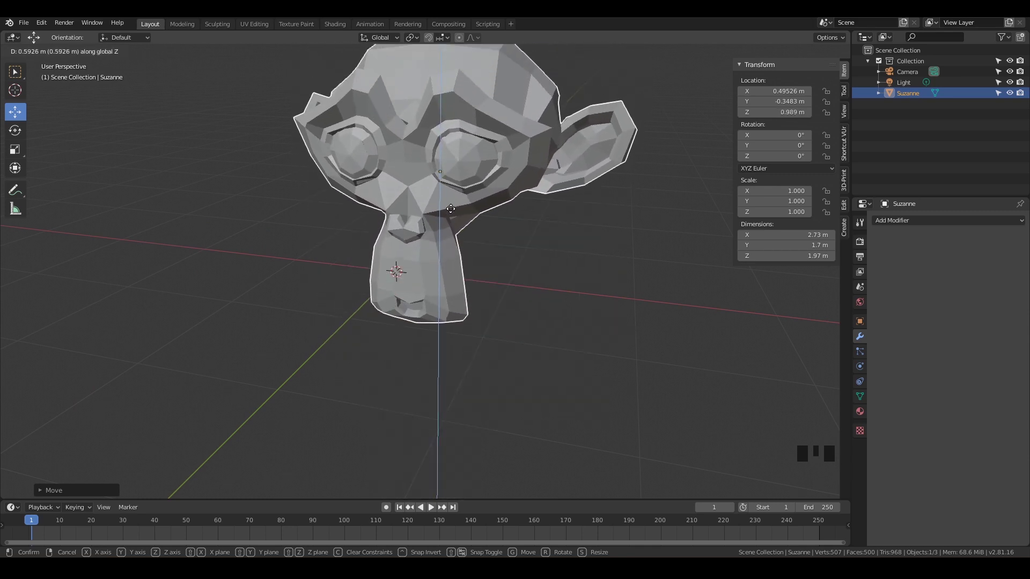
left_click(451, 209)
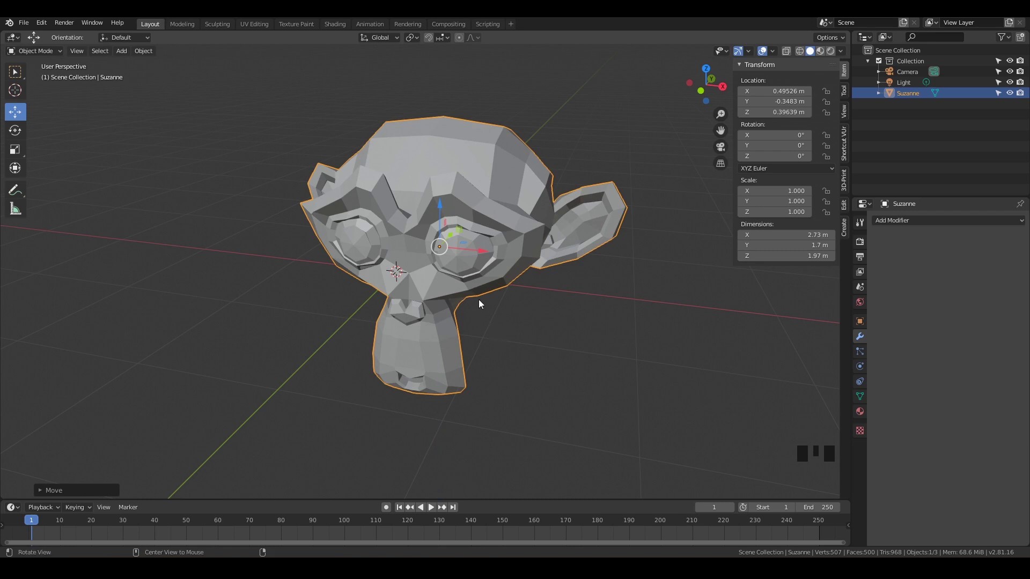
- Reset Suzanne's Location X, Y and Z to 0 m in the N panel
middle_click_drag(479, 300, 398, 279)
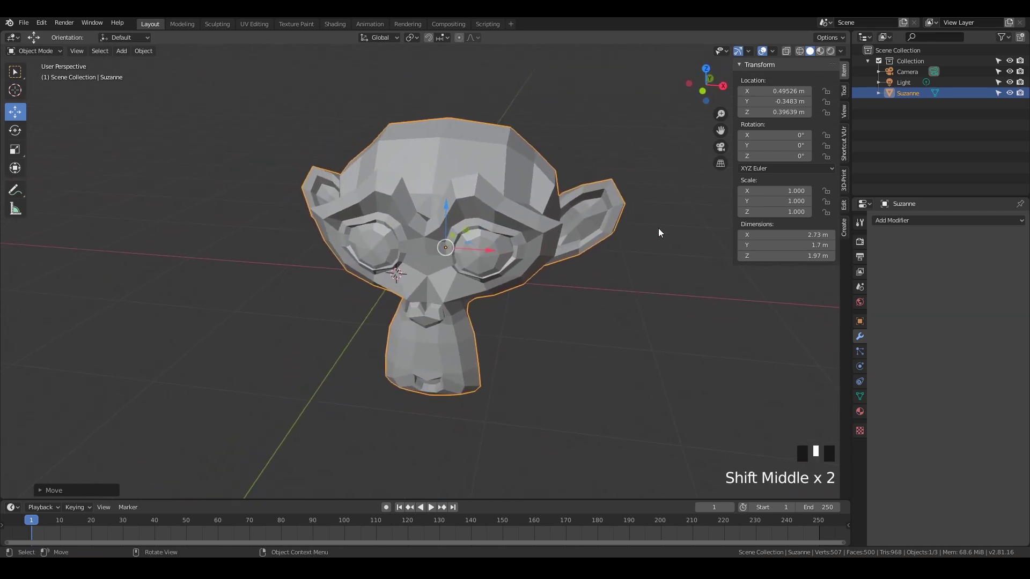
mouse_move(746, 90)
left_mouse_down()
mouse_move(746, 112)
mouse_move(747, 88)
left_mouse_up()
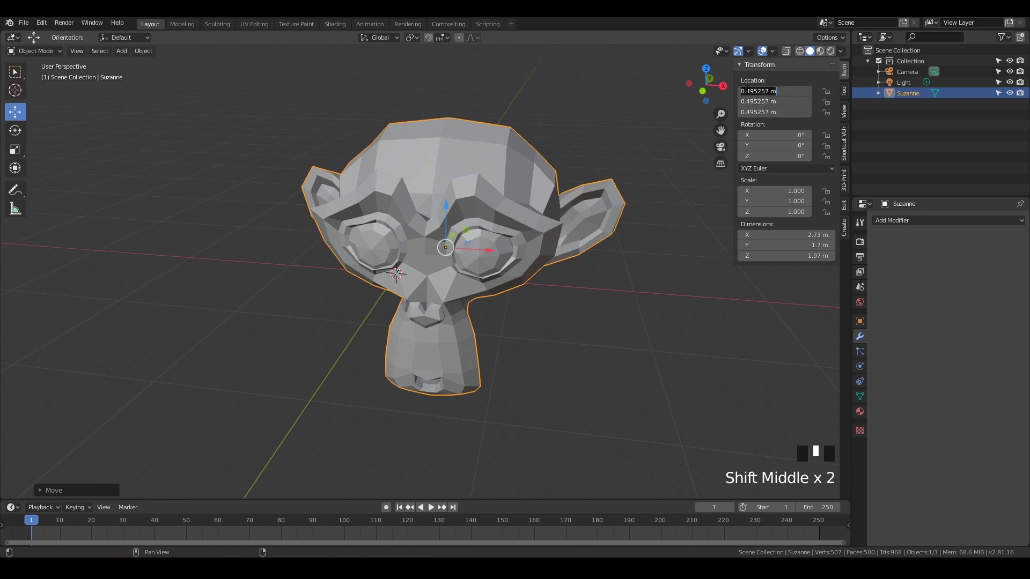
type("0")
left_click(746, 90)
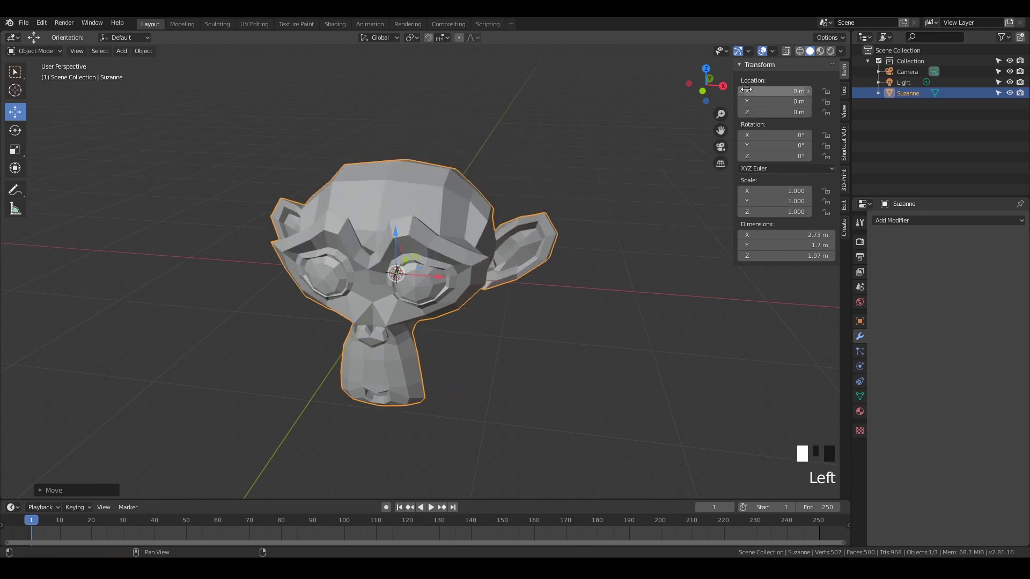
middle_click_drag(369, 314, 388, 282)
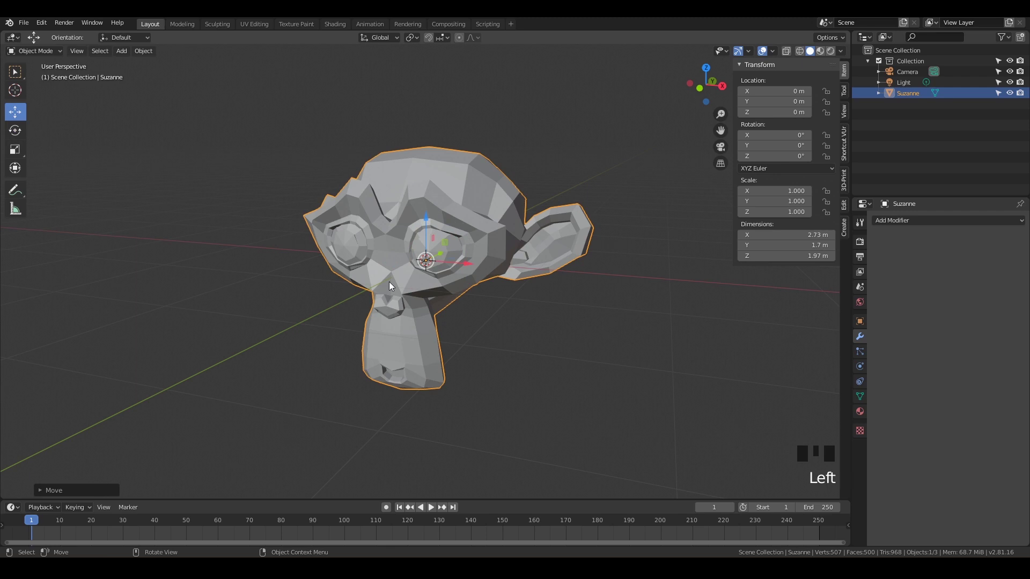
- With the Rotate tool, spin Suzanne around X and tilt her around Y to 10.7°
left_click(14, 132)
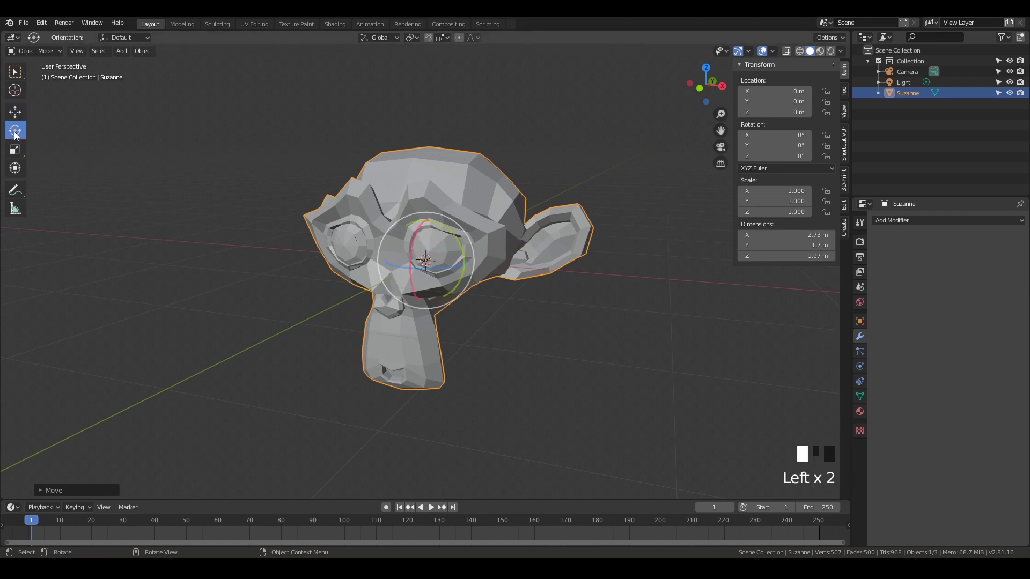
middle_click_drag(435, 277, 423, 231)
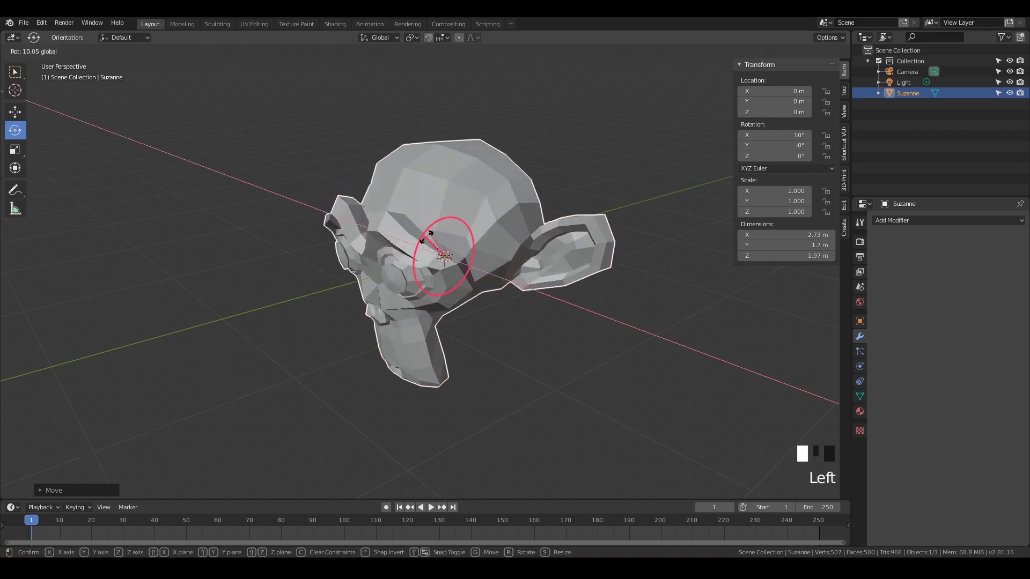
left_click_drag(428, 236, 468, 236)
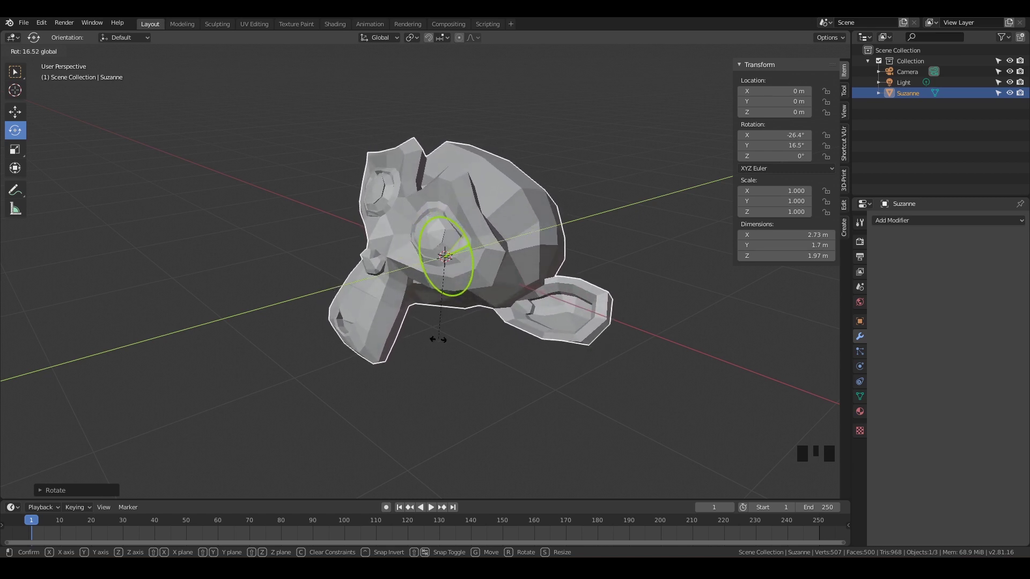
left_click_drag(439, 339, 517, 265)
left_click_drag(485, 205, 500, 318)
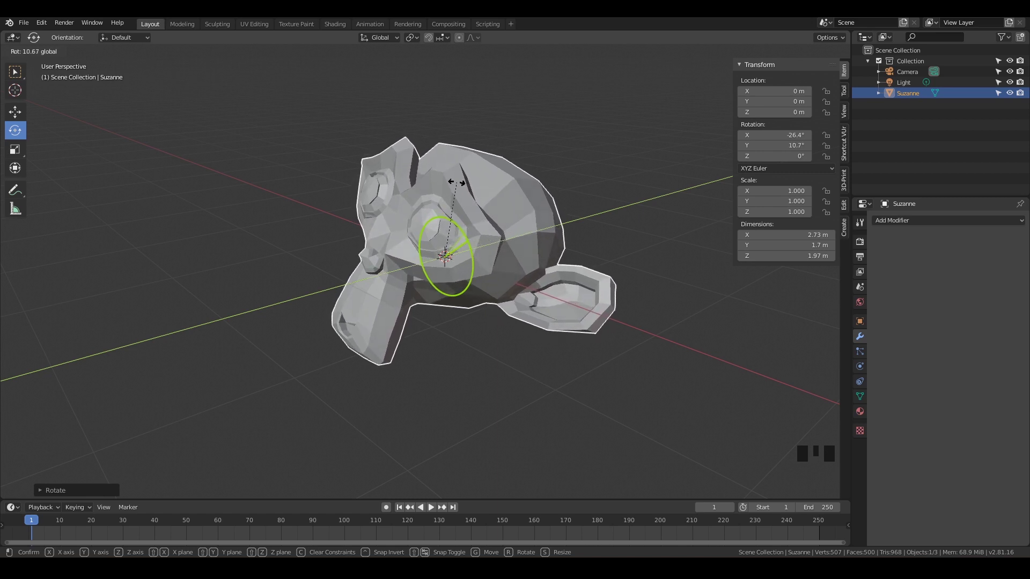
left_click_drag(456, 182, 457, 183)
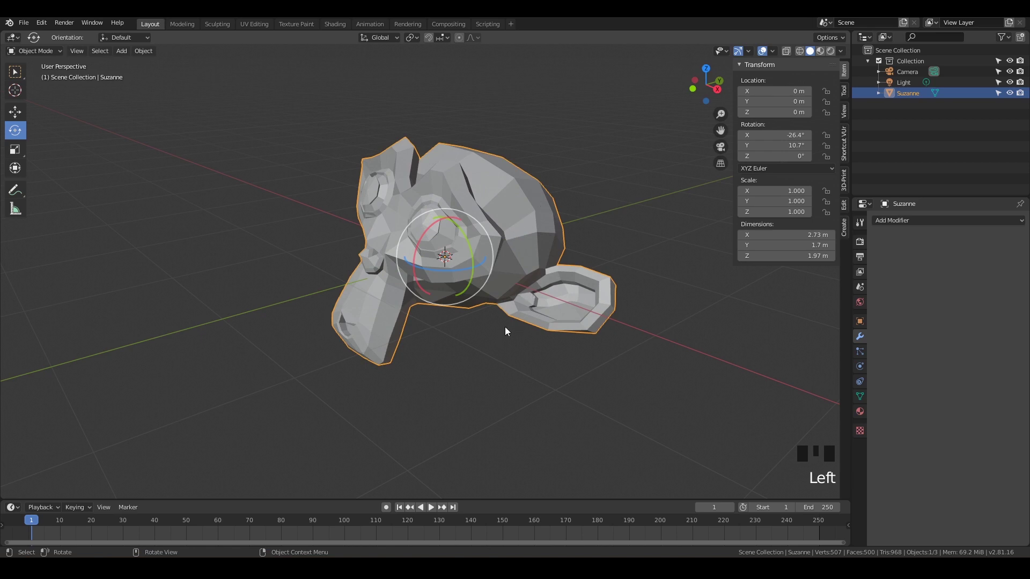
- Rotate Suzanne freely with R, ending at about X -23°, Y 8.01°, Z -9.76°
key("r")
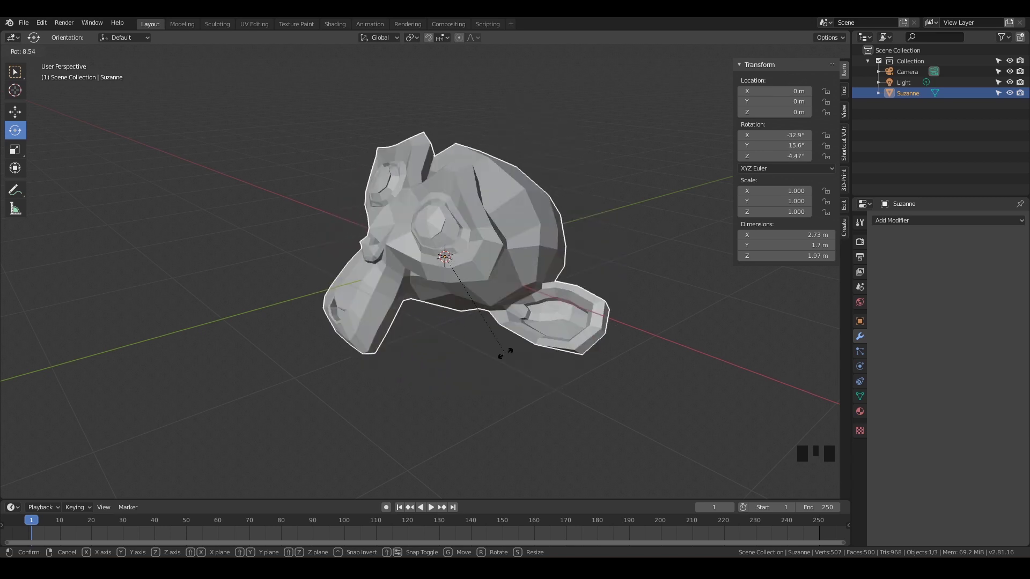
left_click(555, 370)
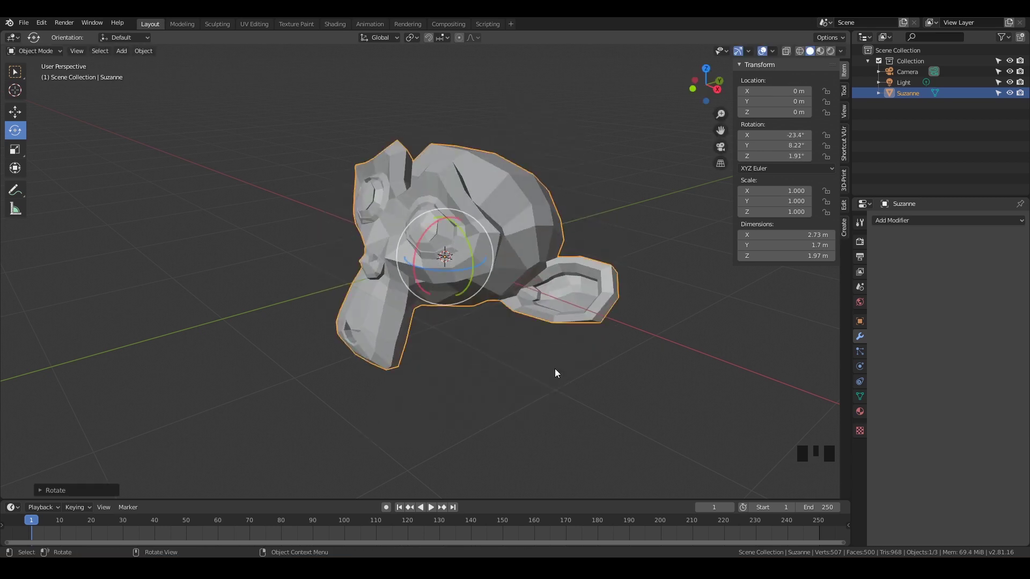
middle_click_drag(555, 369, 484, 430)
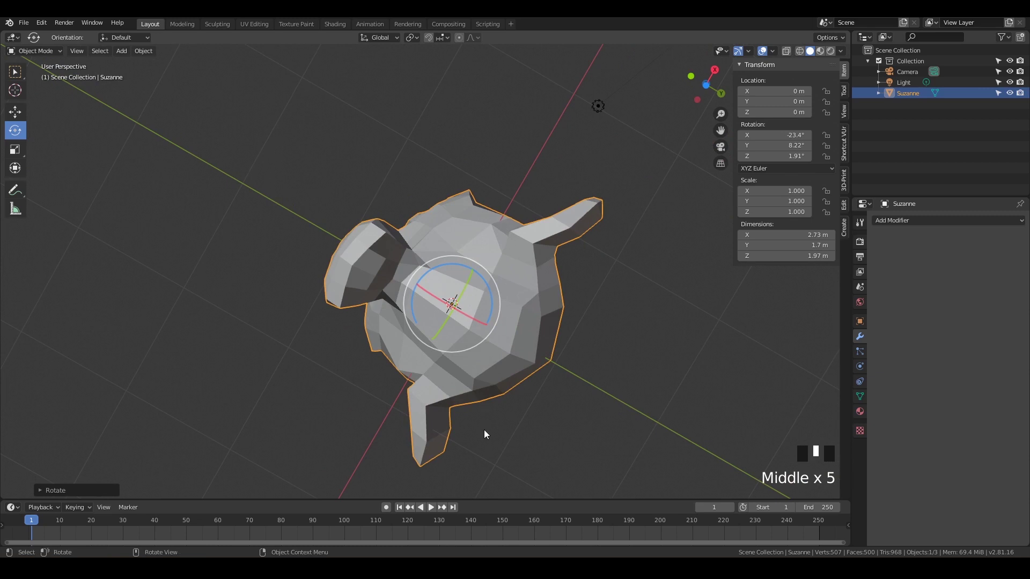
key("r")
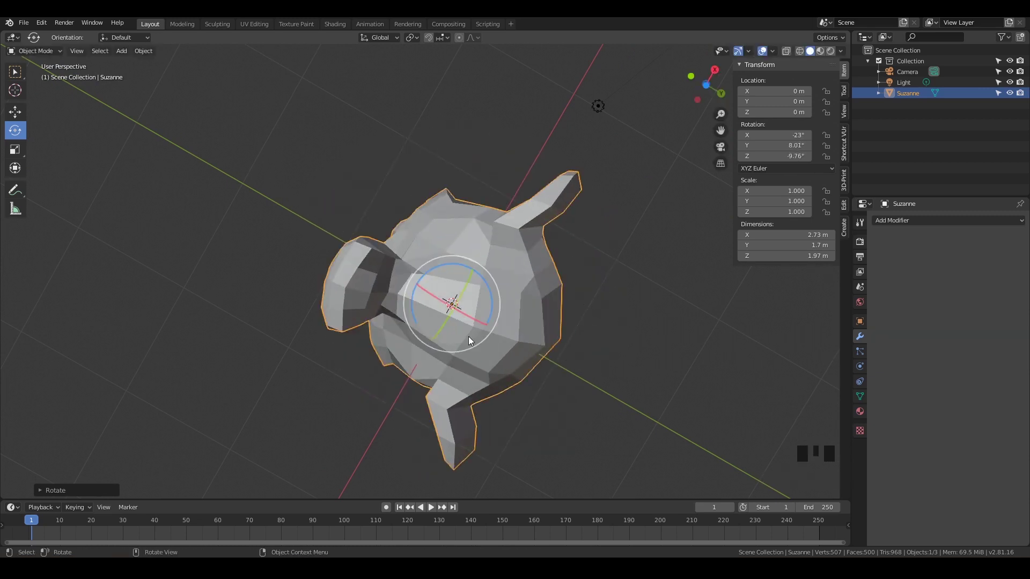
middle_click_drag(478, 288, 533, 407)
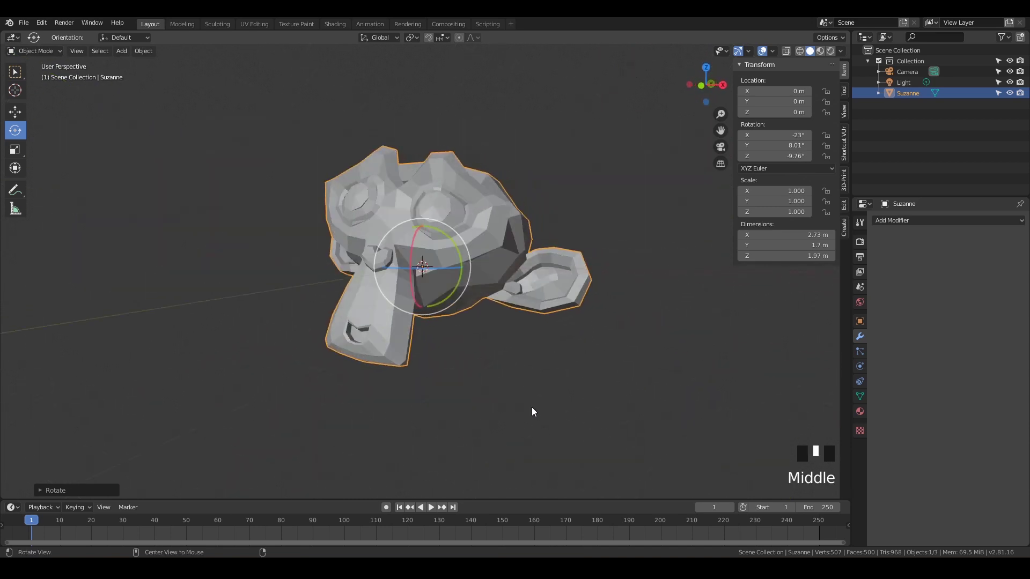
key("r")
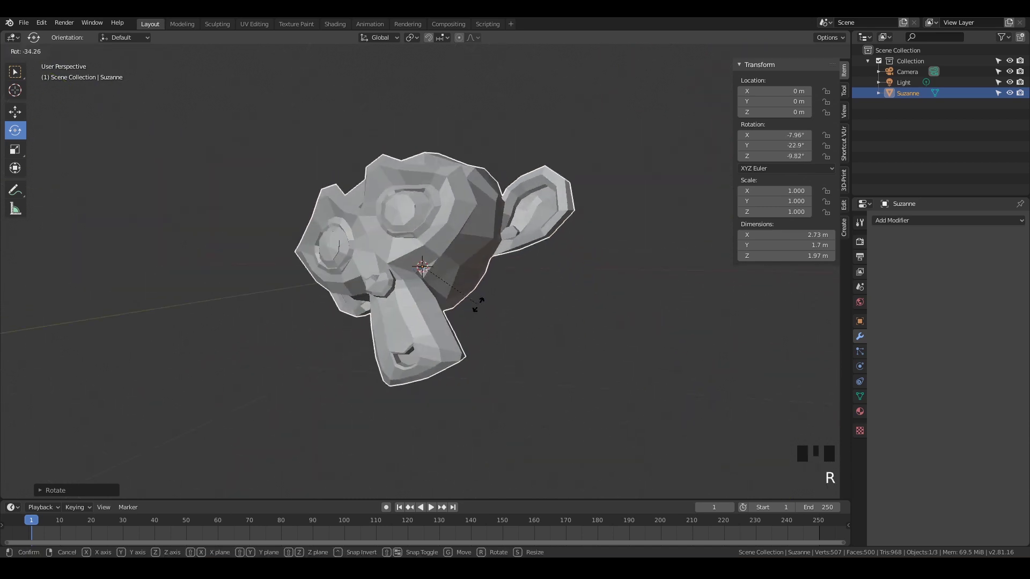
key("x")
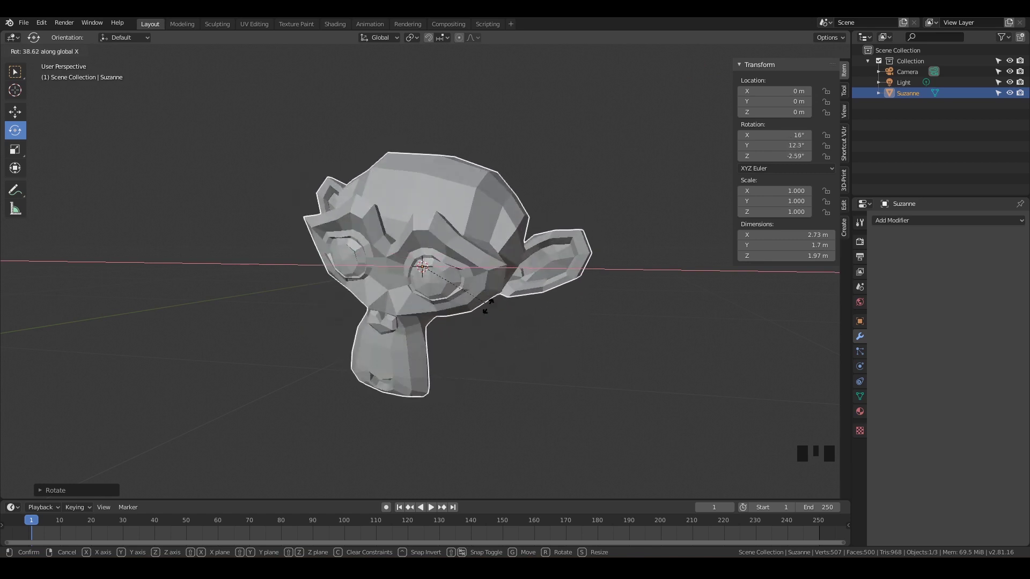
key("y")
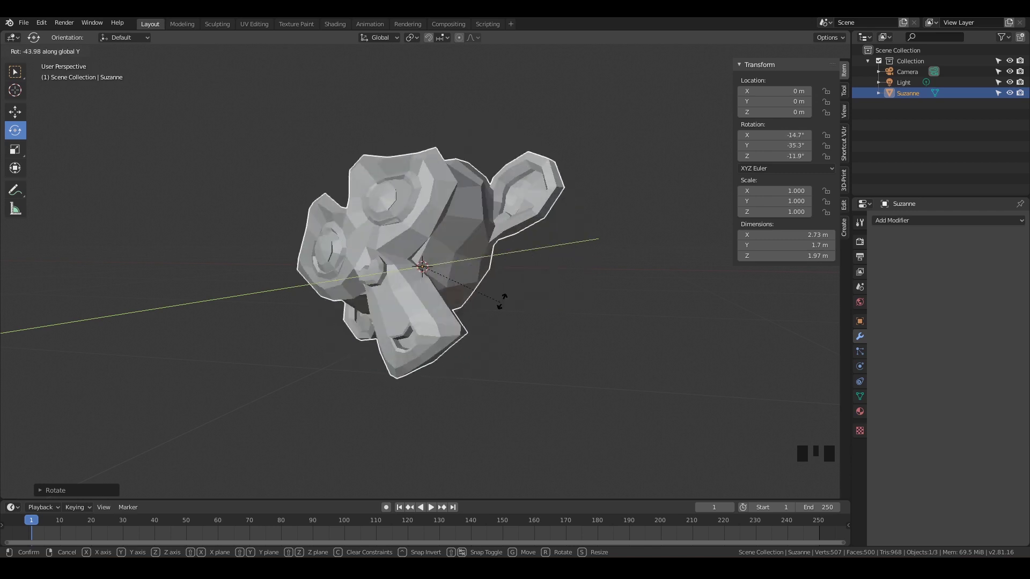
key("z")
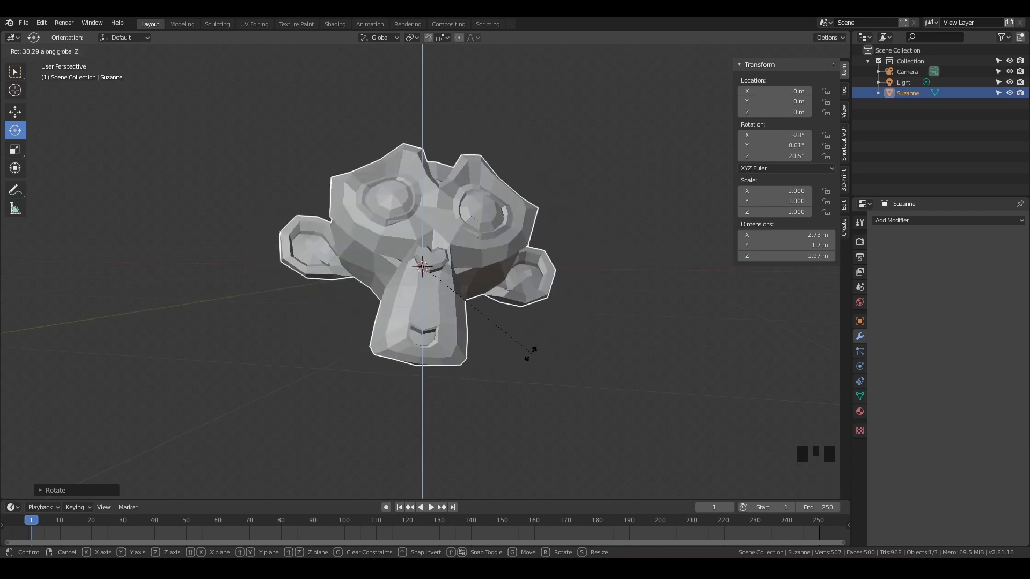
right_click(516, 339)
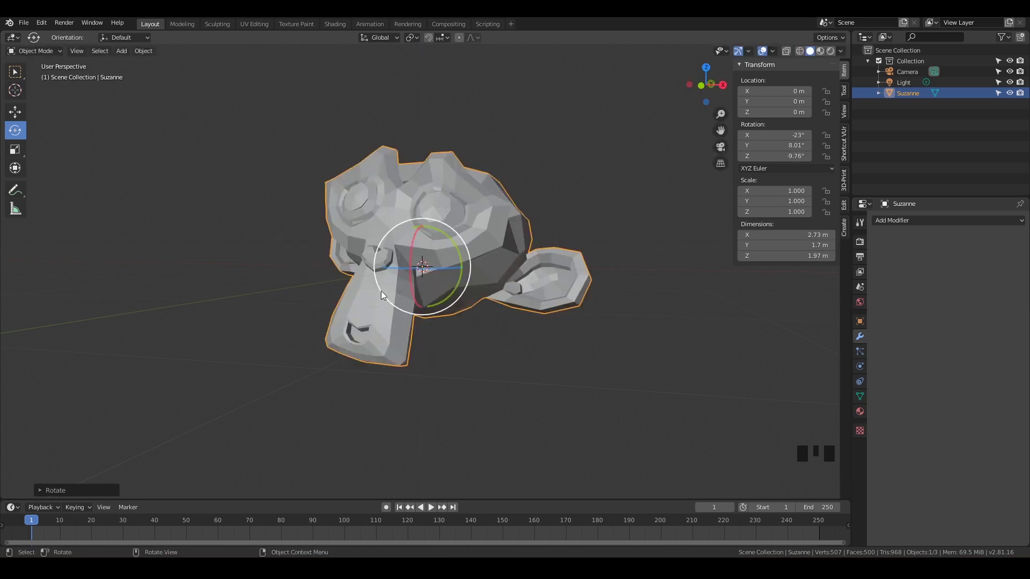
- Scale Suzanne uniformly to 0.828, undoing an accidental stretch along X
middle_click_drag(413, 307, 391, 306)
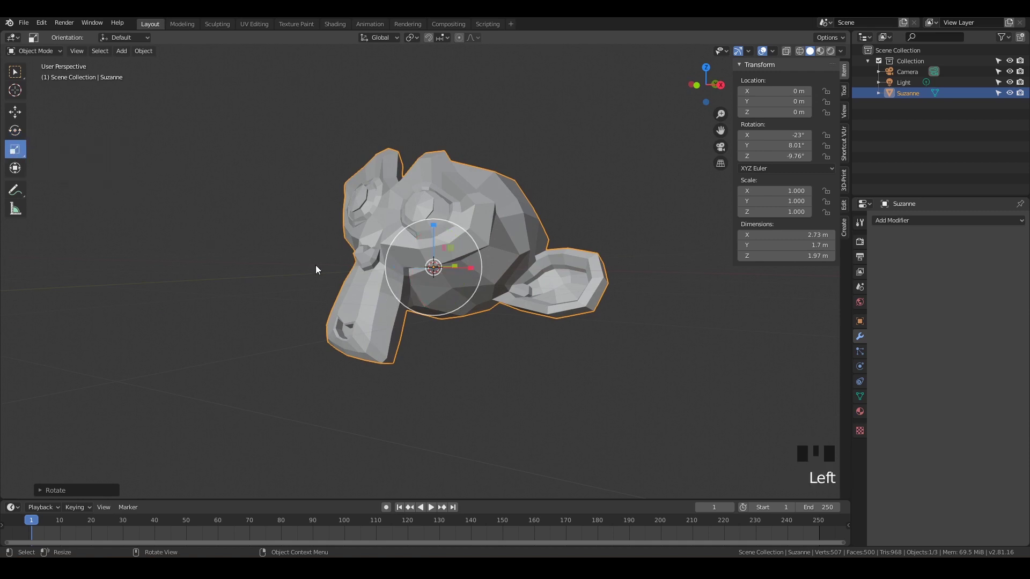
left_click_drag(316, 265, 336, 271)
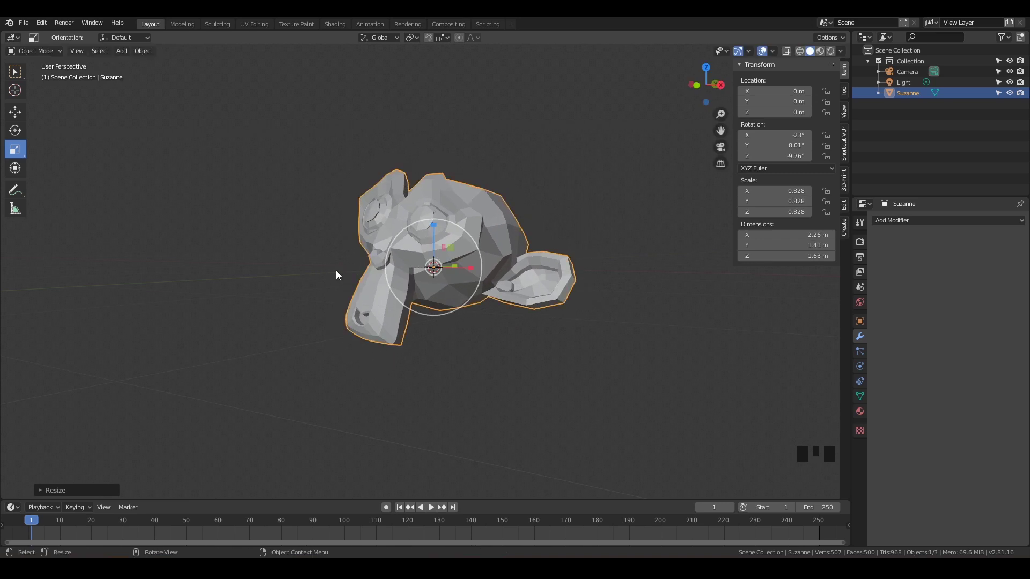
middle_click_drag(441, 295, 426, 324)
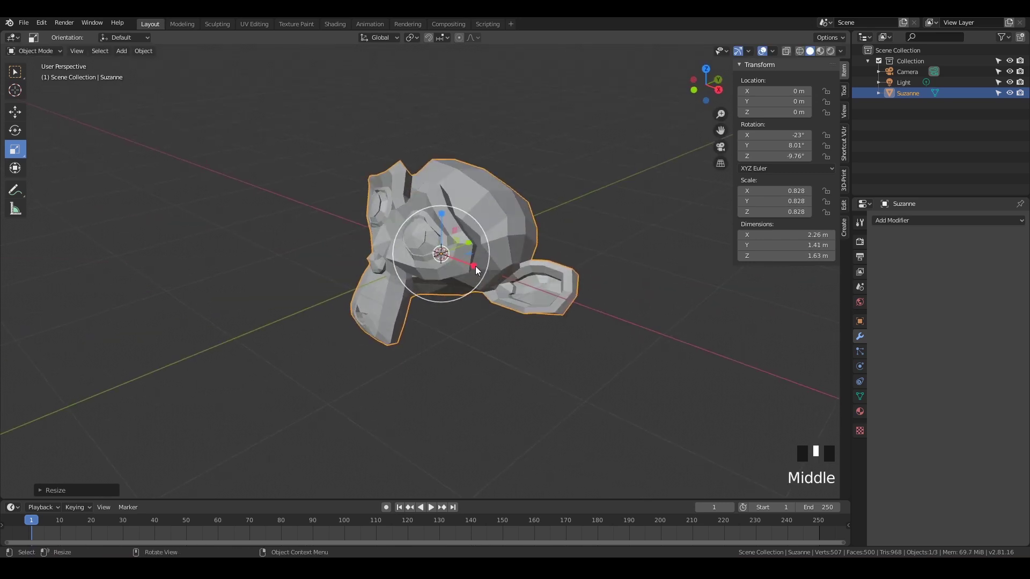
left_click_drag(474, 266, 442, 202)
key("ctrl+z")
key("ctrl+z")
key("ctrl+z")
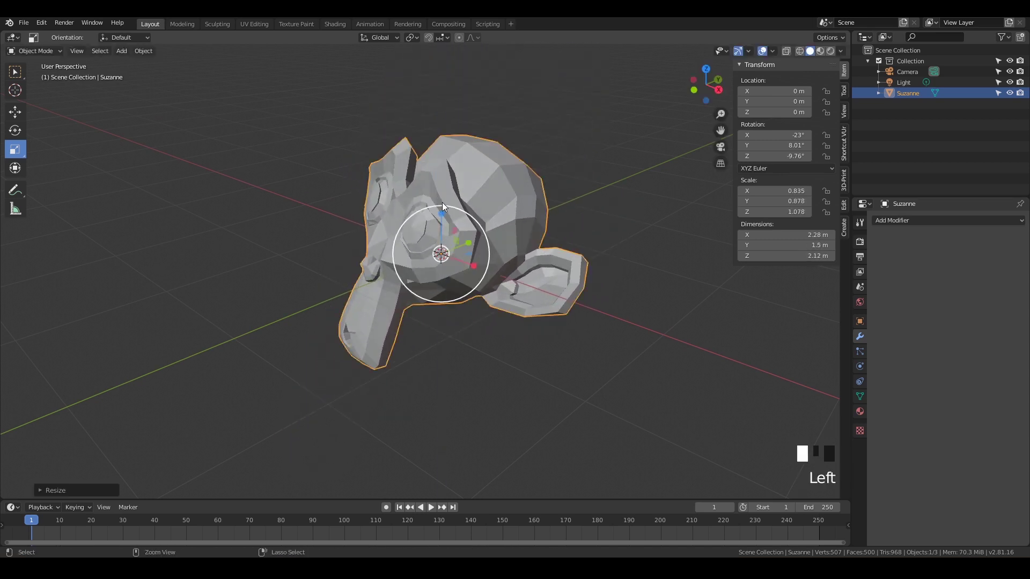
middle_click_drag(425, 289, 452, 270)
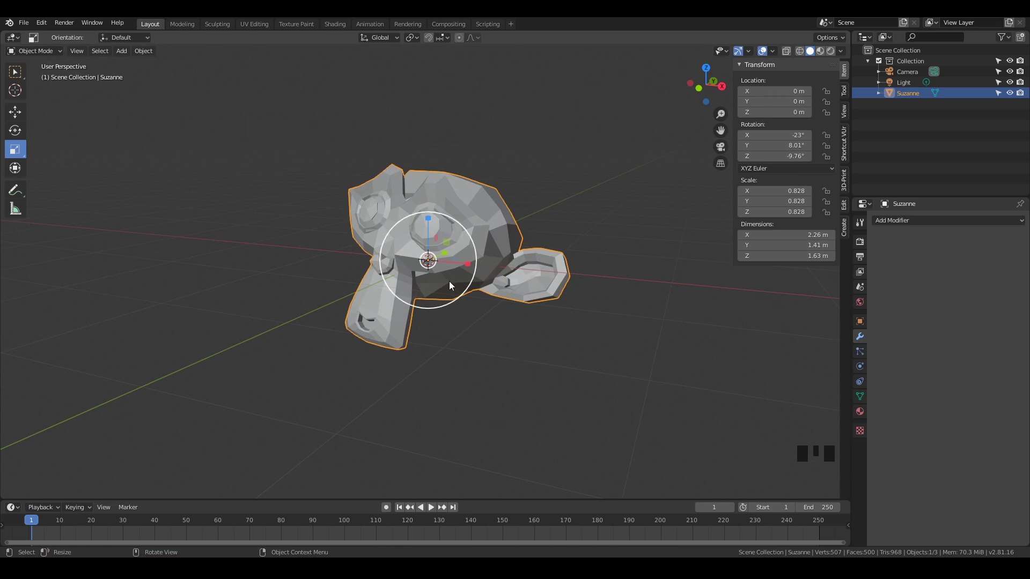
- Stretch Suzanne along Z with S to scale 0.839, 0.913 and 1.226
middle_click_drag(441, 346, 450, 353)
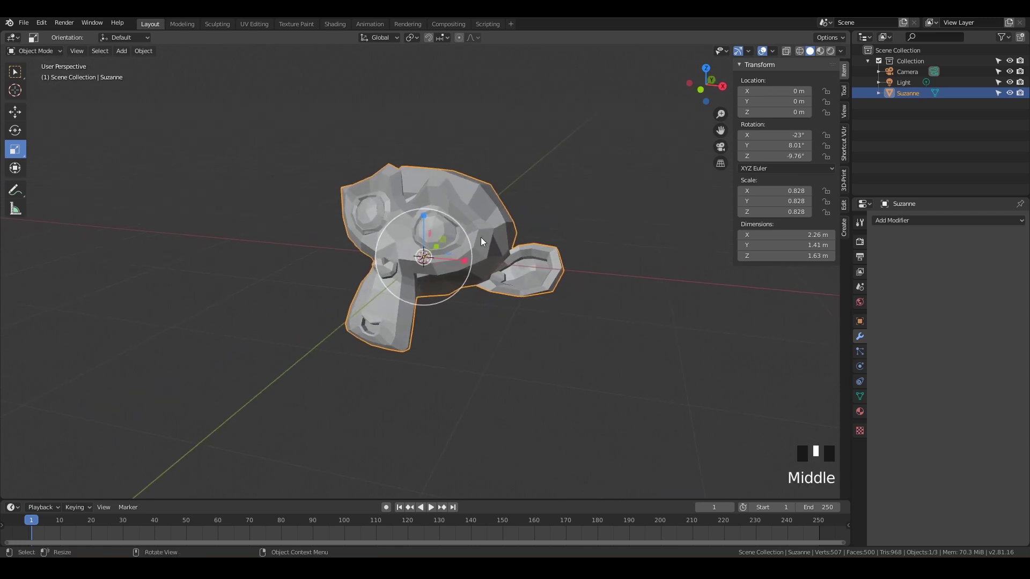
key("s")
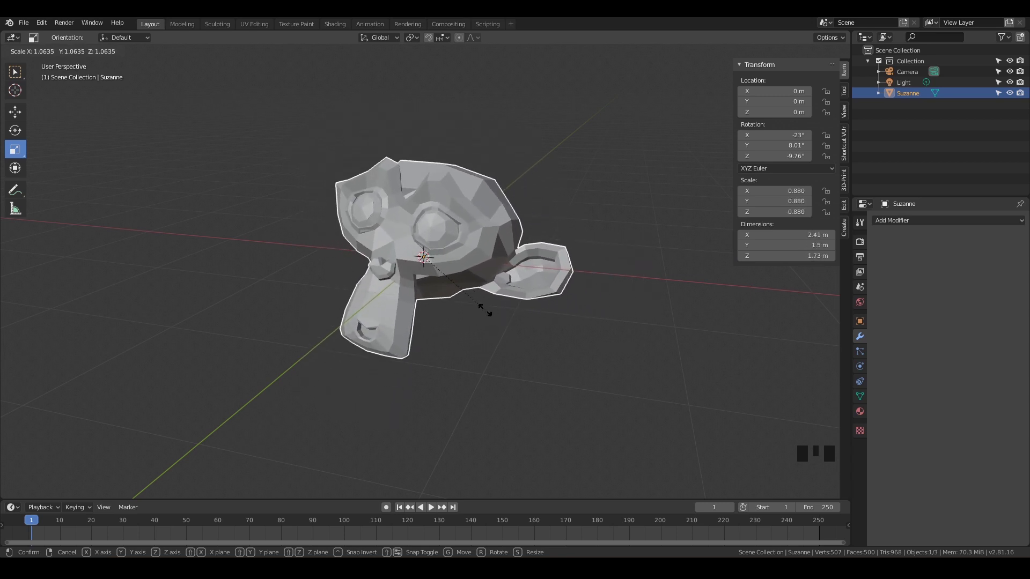
key("x")
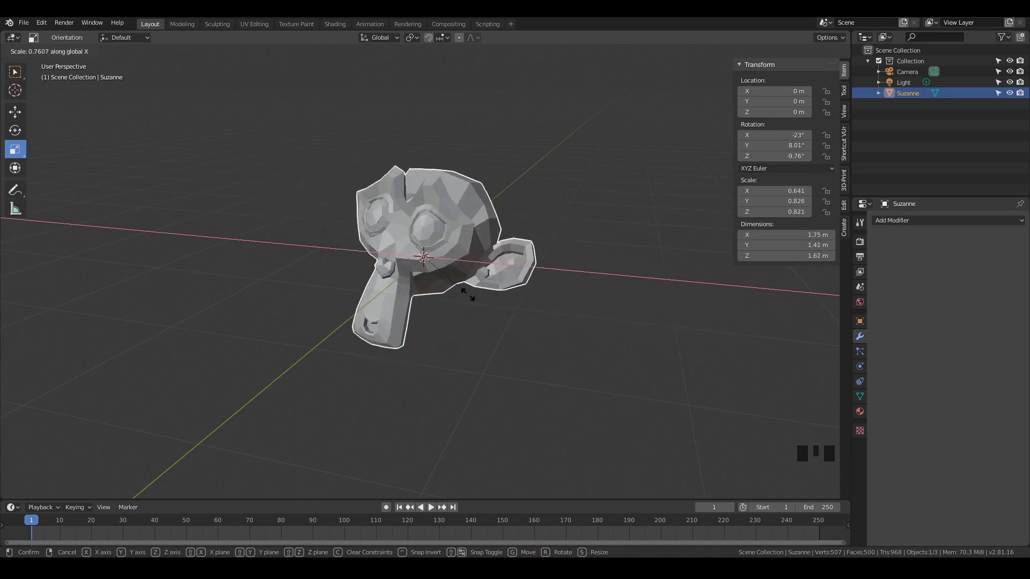
key("y")
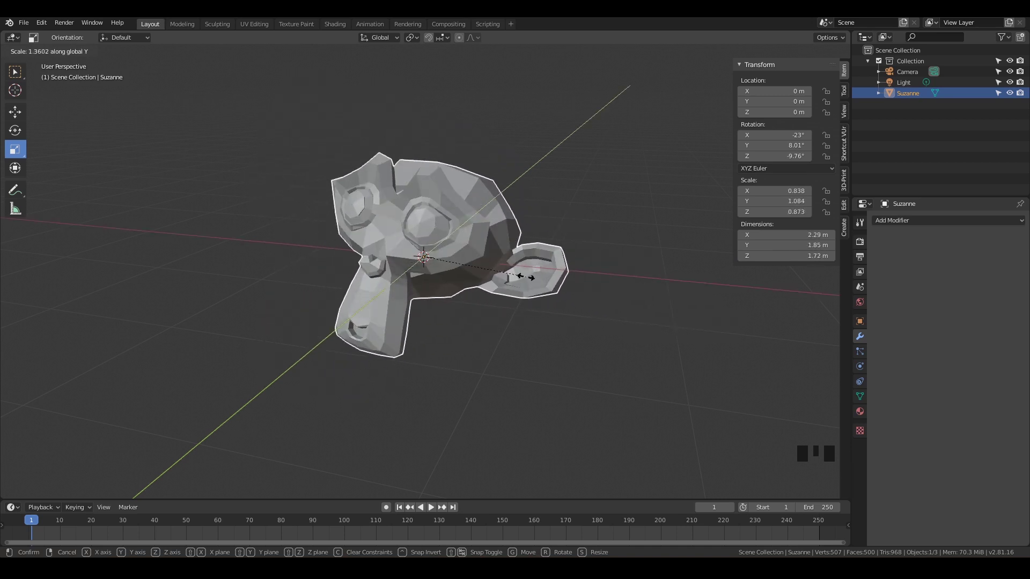
key("z")
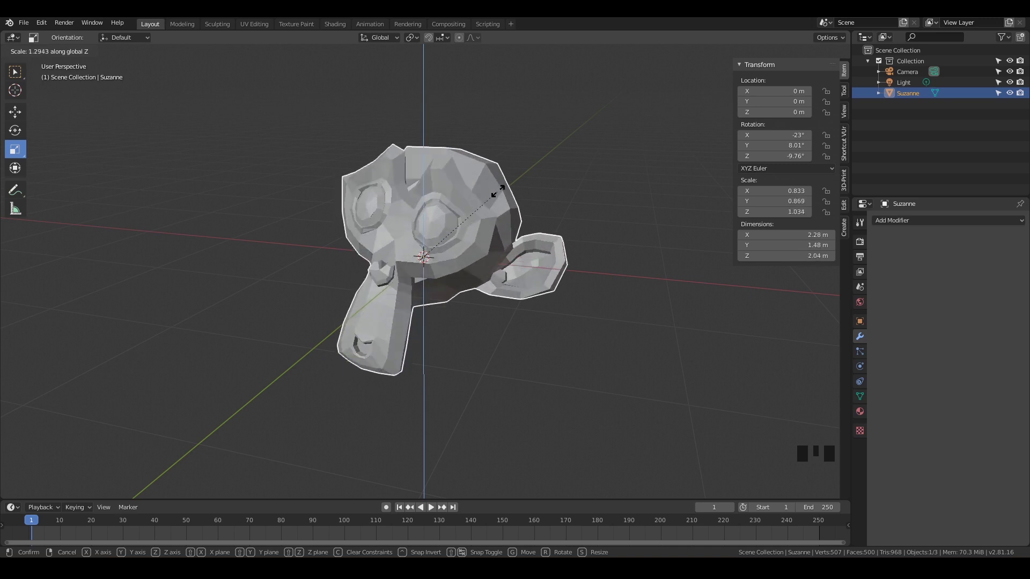
left_click(465, 268)
middle_click_drag(413, 333, 542, 300)
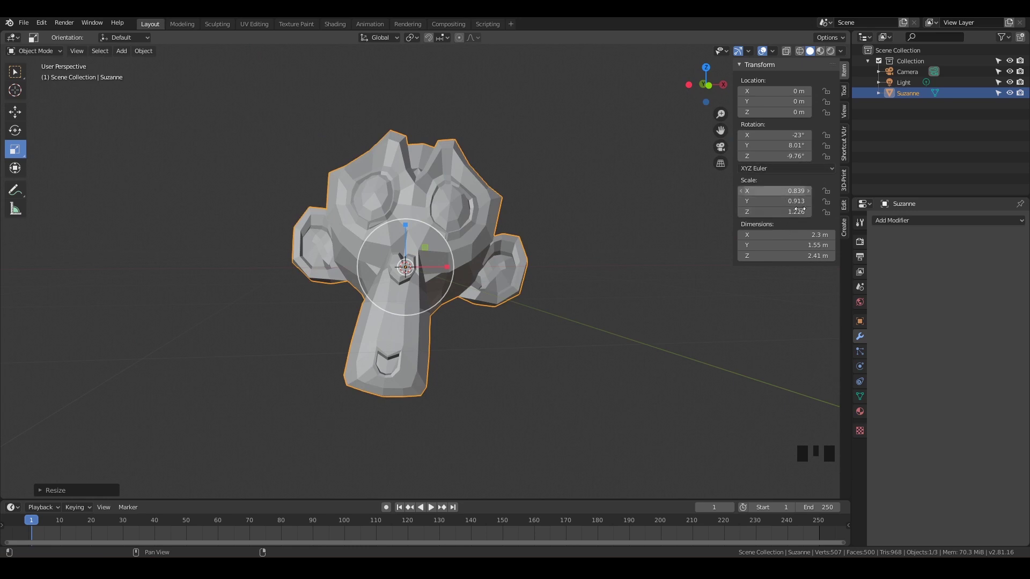
- Select Suzanne and delete her with X, leaving only the Camera and Light
left_click(437, 256)
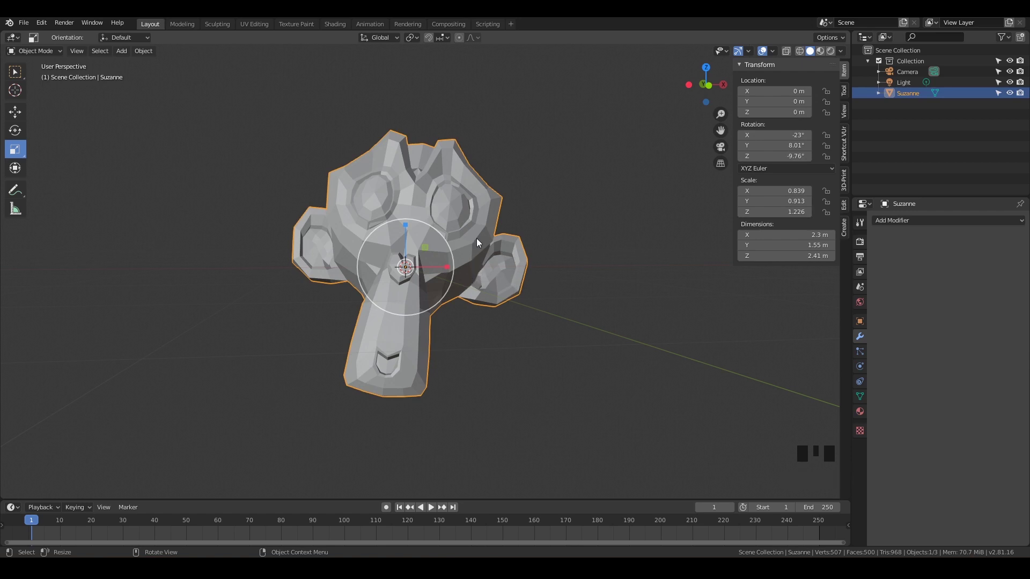
middle_click_drag(495, 287, 475, 295)
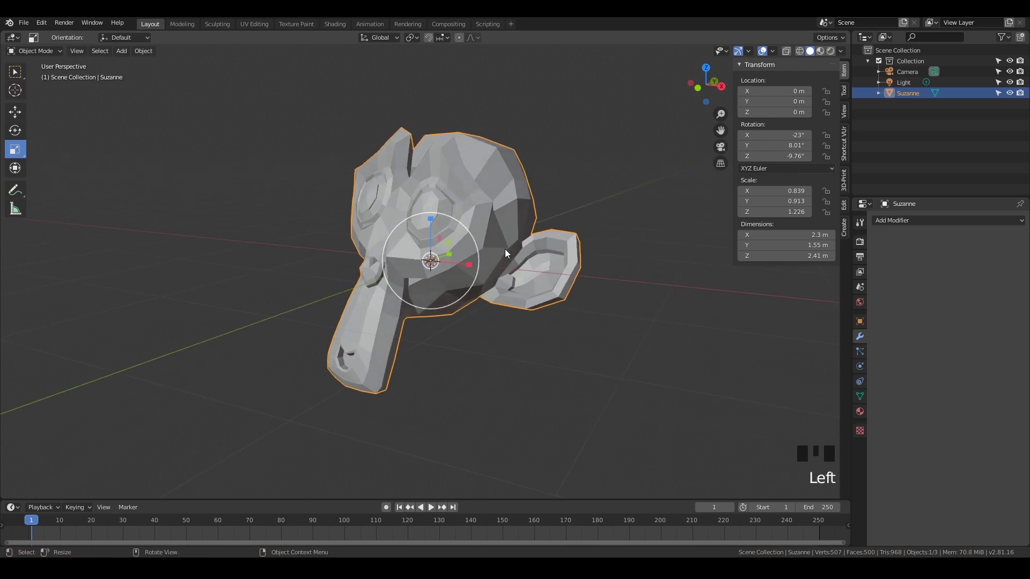
key("x")
key("x")
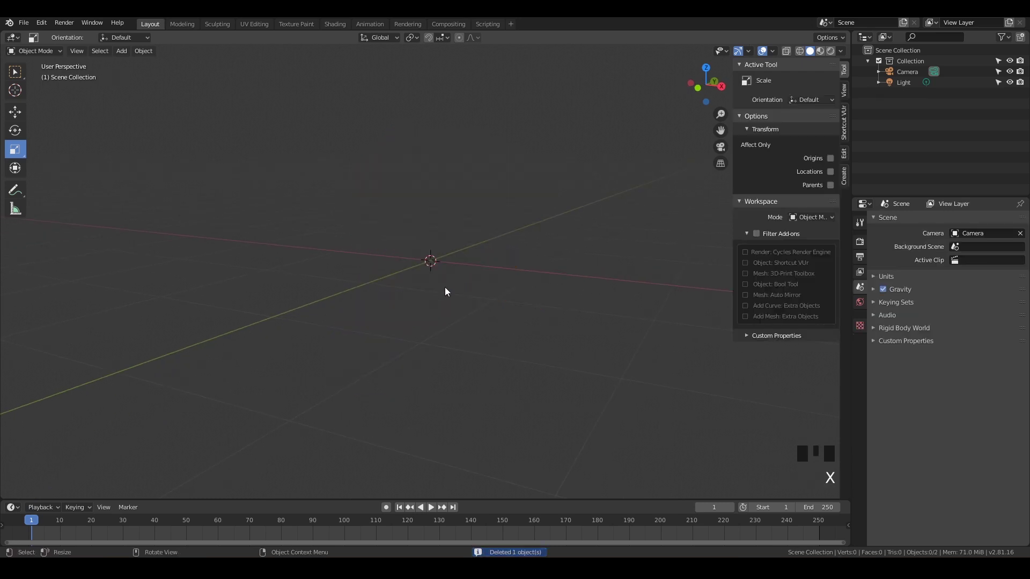
middle_click_drag(465, 258, 477, 261)
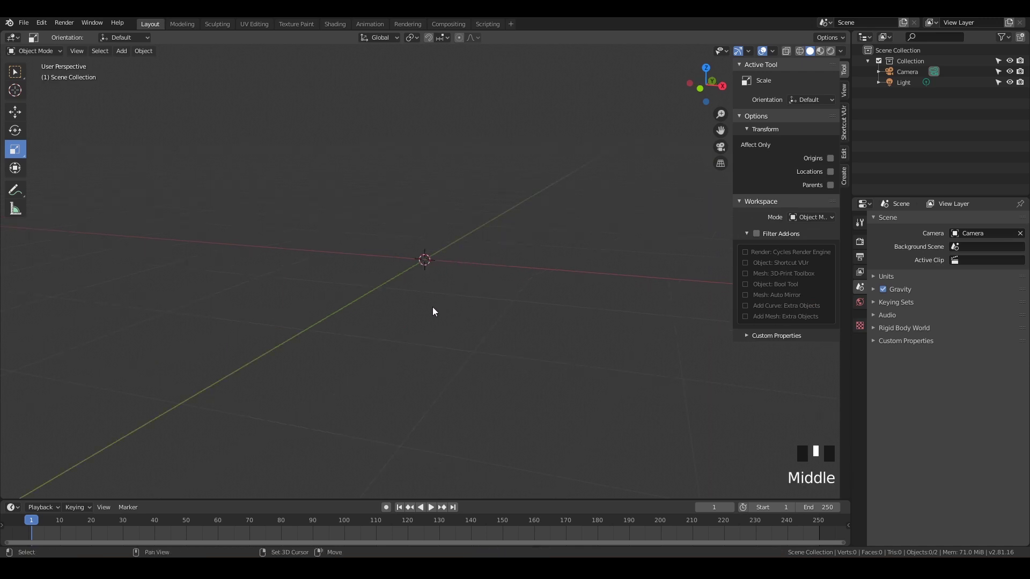
- Add a new Monkey mesh at the origin via Shift+A and frame it from the front
key("shift+a")
mouse_move(435, 308)
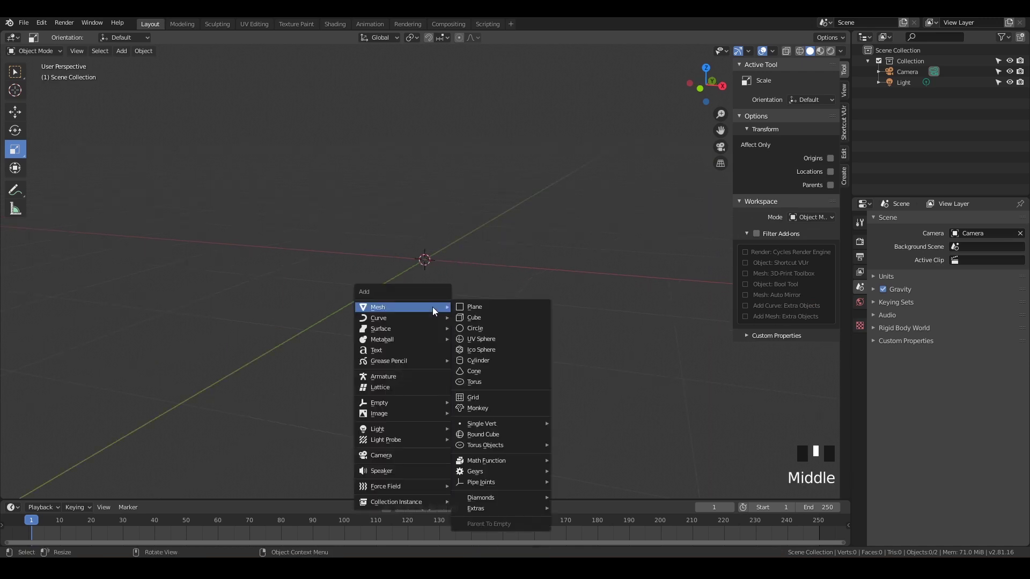
left_click(481, 409)
middle_click_drag(452, 280, 410, 279)
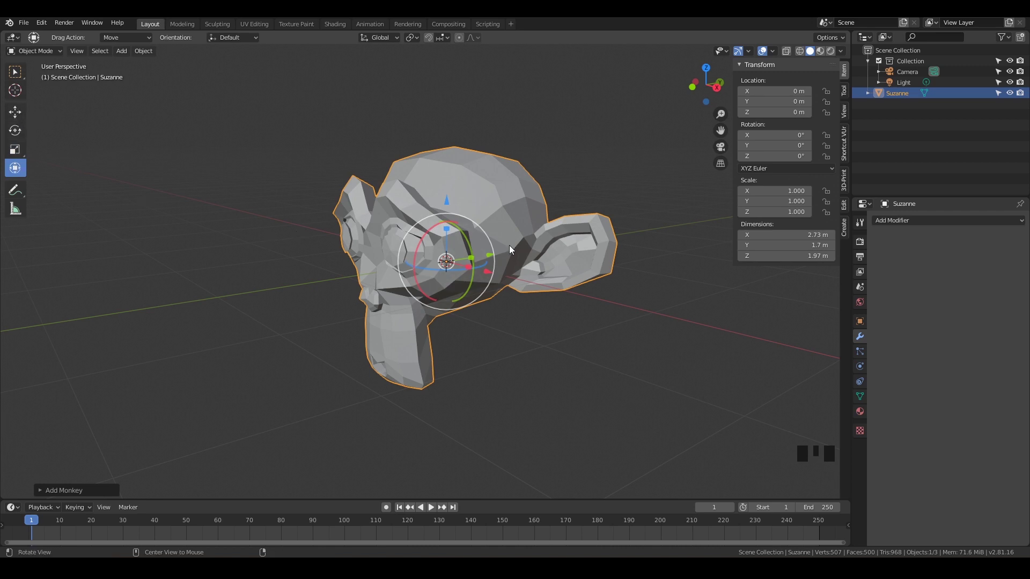
middle_click_drag(510, 245, 478, 239)
scroll(520, 275, "up", 4)
middle_click_drag(459, 291, 551, 317, "shift")
scroll(409, 323, "down", 2)
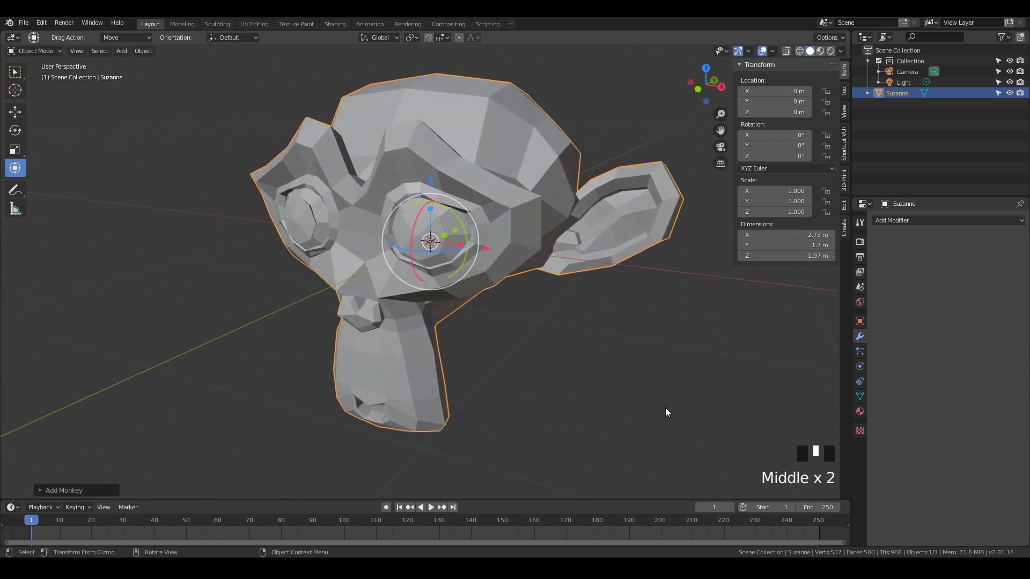
key("g")
key("Escape")
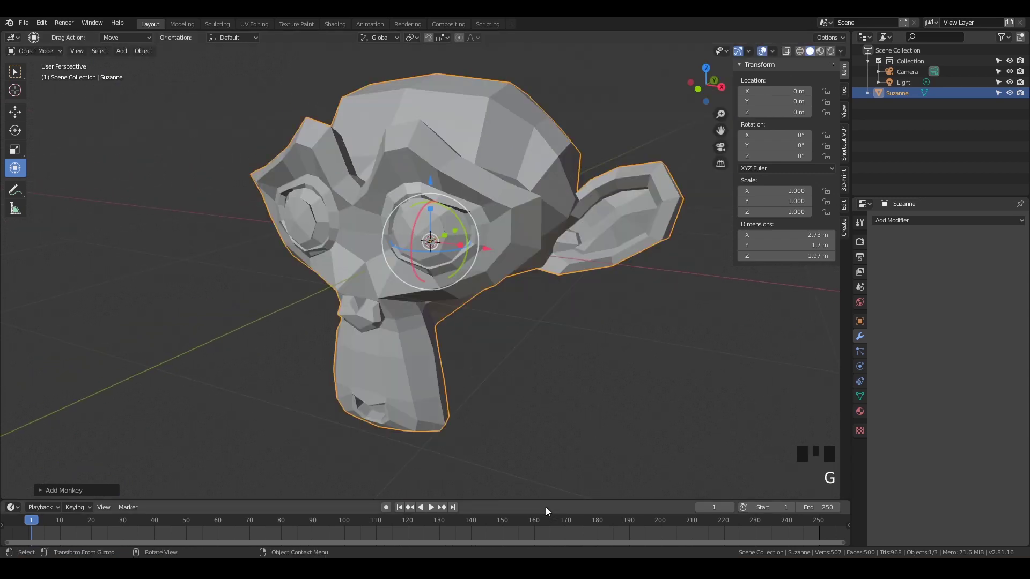
key("r")
right_click(472, 344)
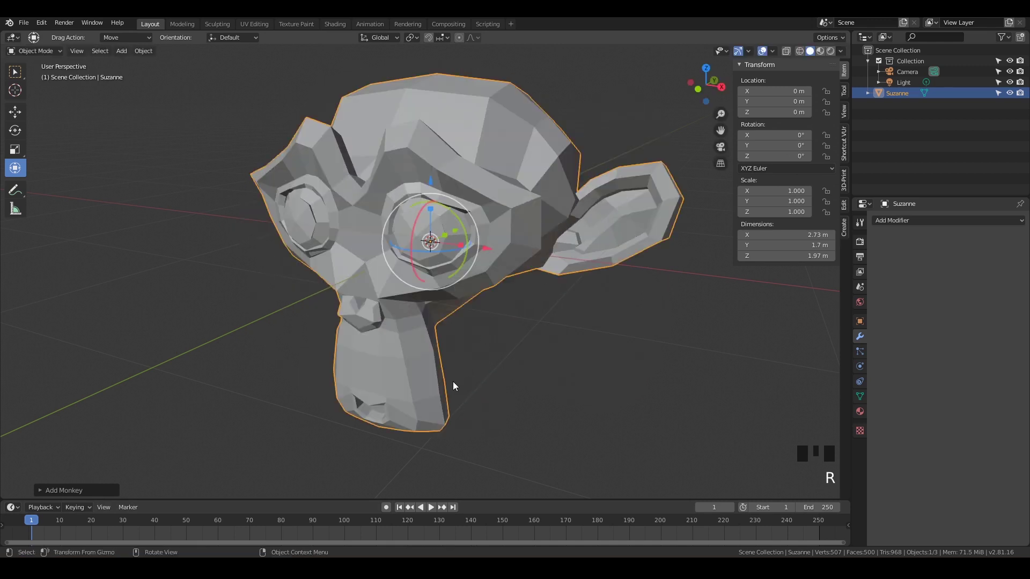
key("s")
right_click(541, 366)
key("s")
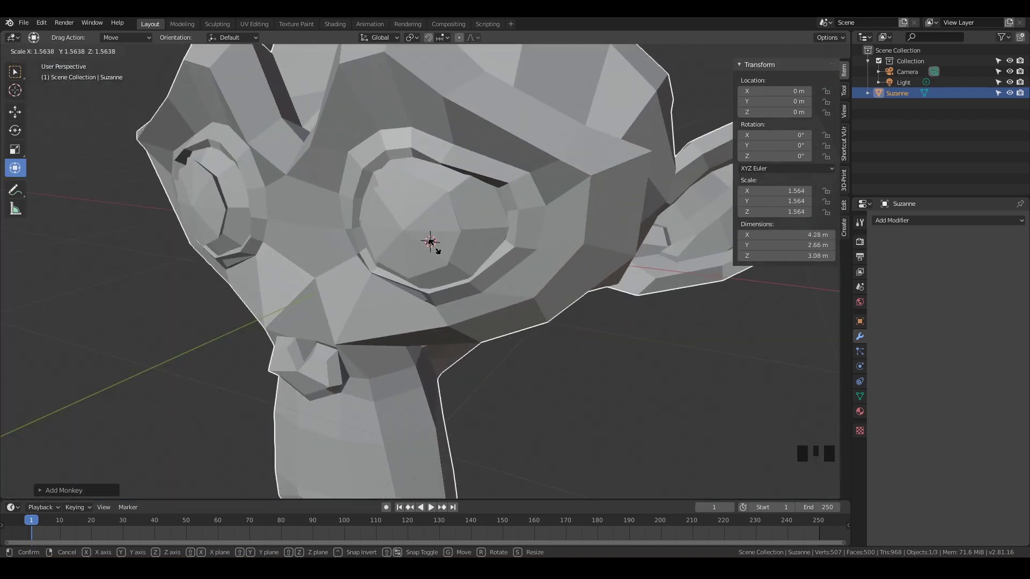
right_click(431, 244)
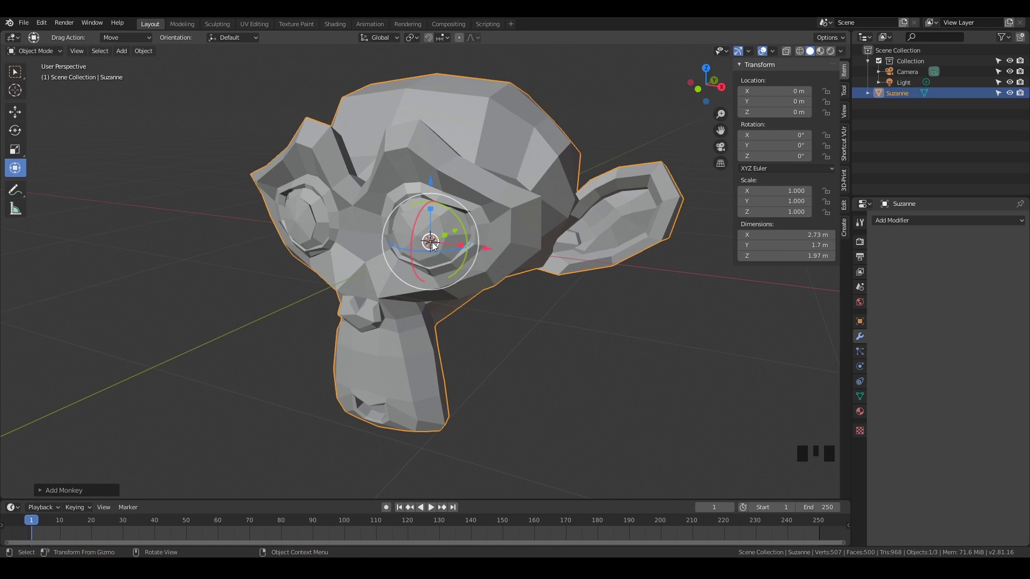
key("s")
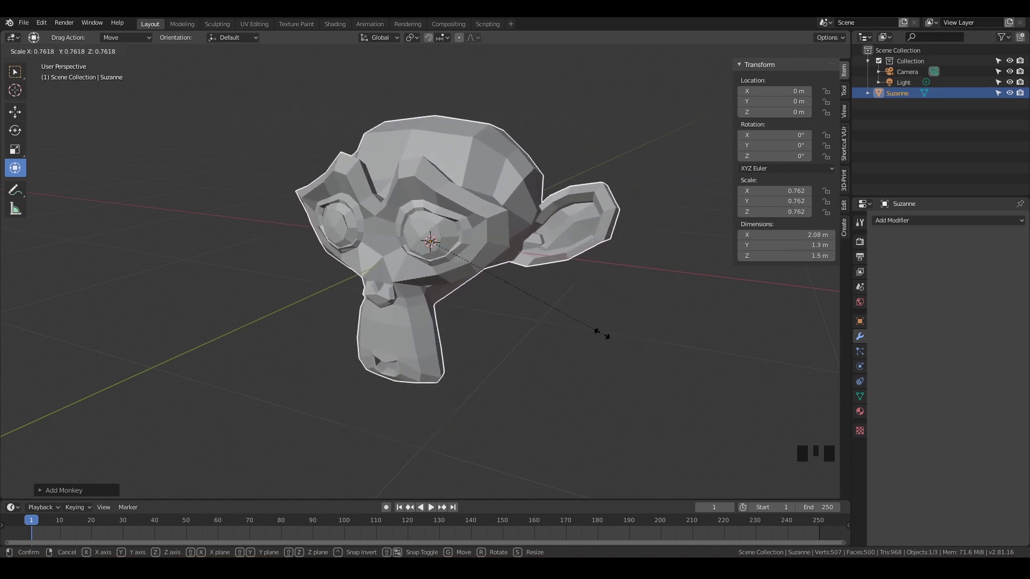
right_click(601, 334)
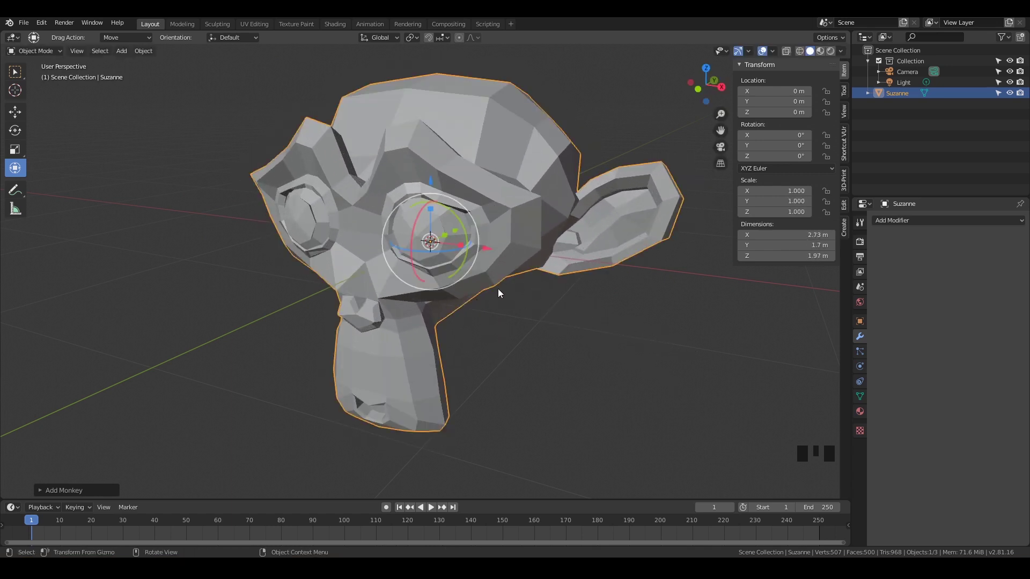
middle_click_drag(497, 289, 471, 320)
key("alt+a")
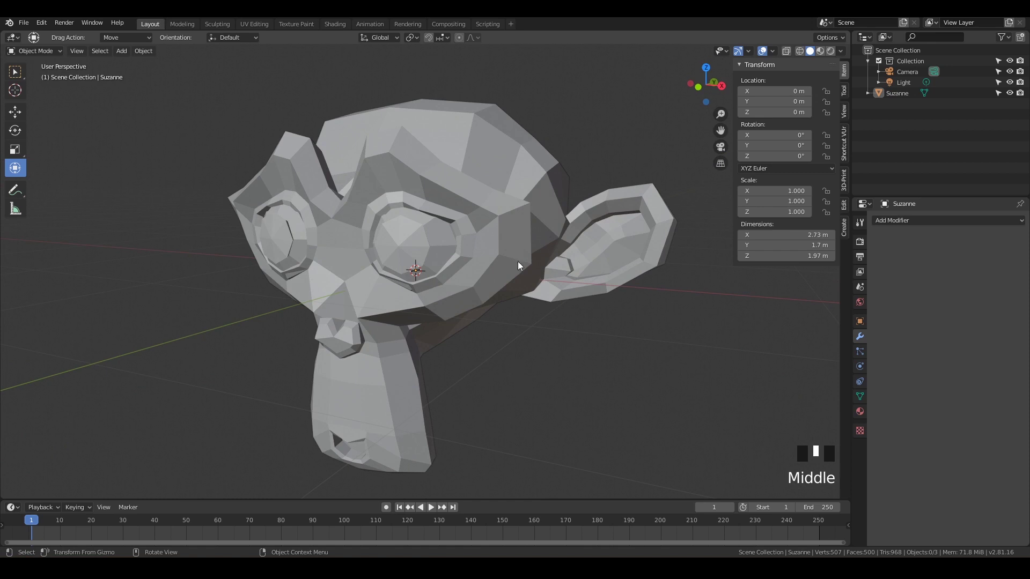
middle_click_drag(517, 264, 586, 372)
left_click(479, 277)
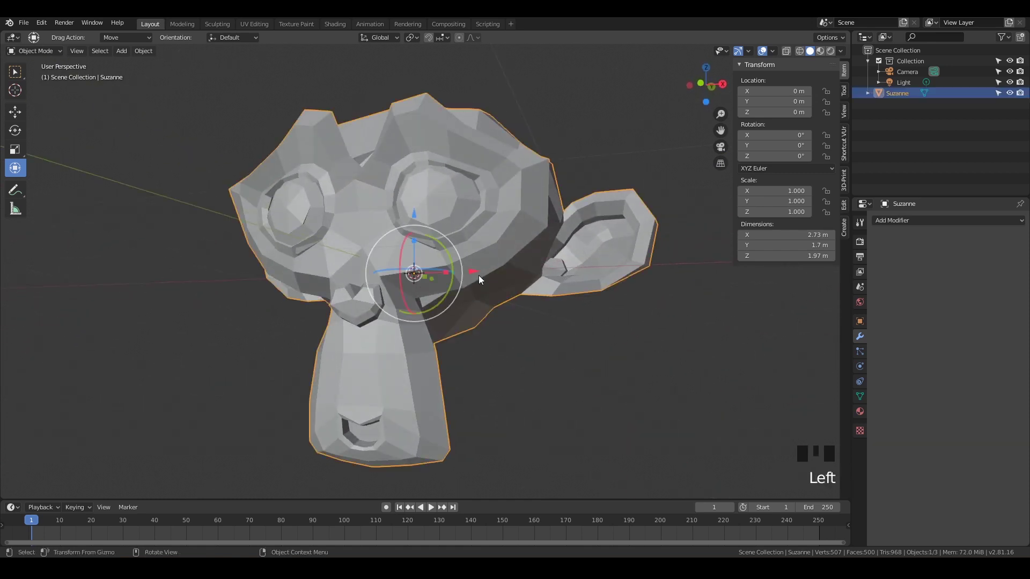
key("g")
right_click(416, 276)
middle_click_drag(416, 276, 365, 399)
scroll(391, 287, "up", 4)
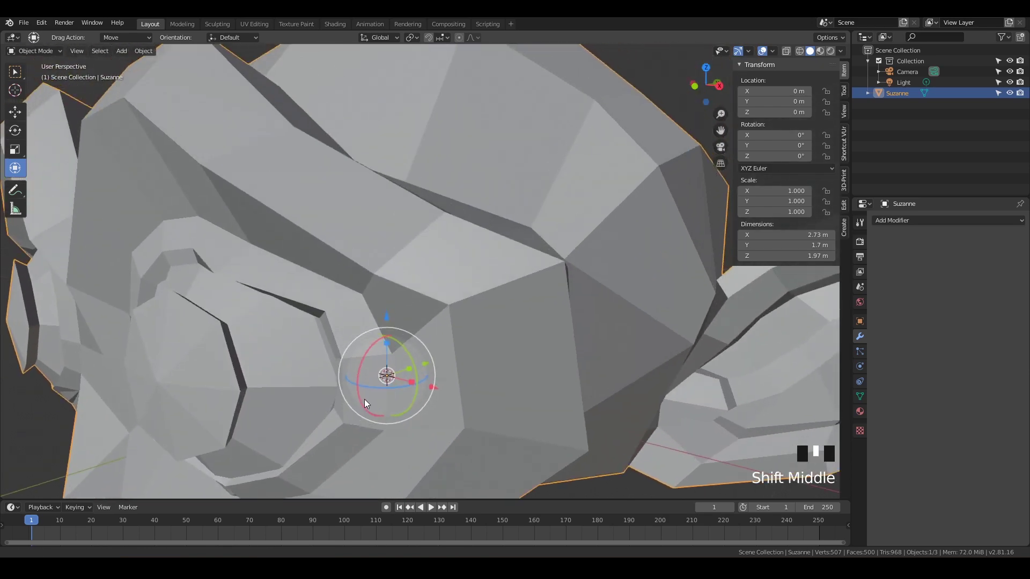
scroll(391, 320, "up", 3)
scroll(391, 320, "down", 1)
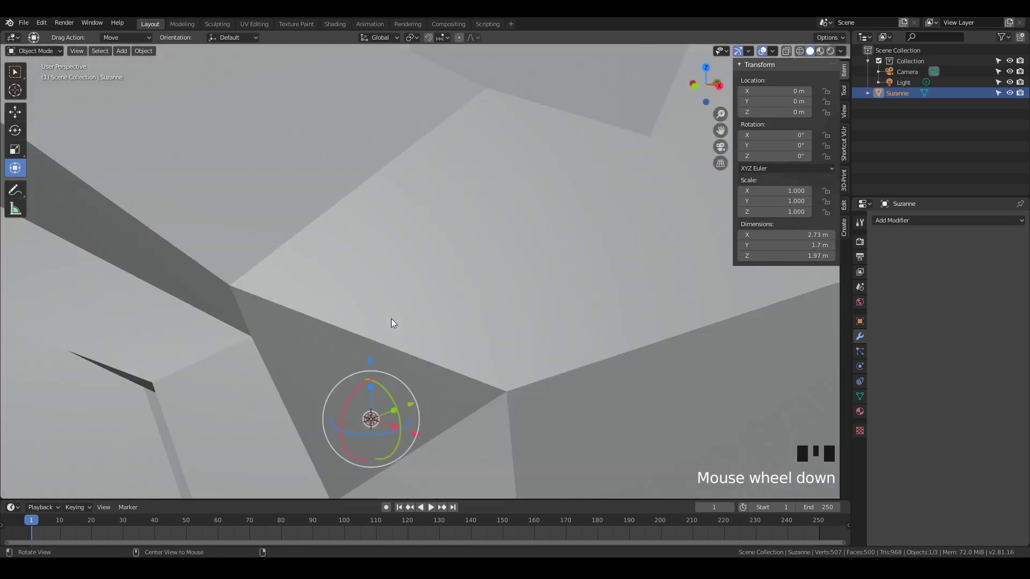
scroll(391, 319, "down", 2)
middle_click_drag(391, 319, 424, 240)
scroll(421, 313, "down", 4)
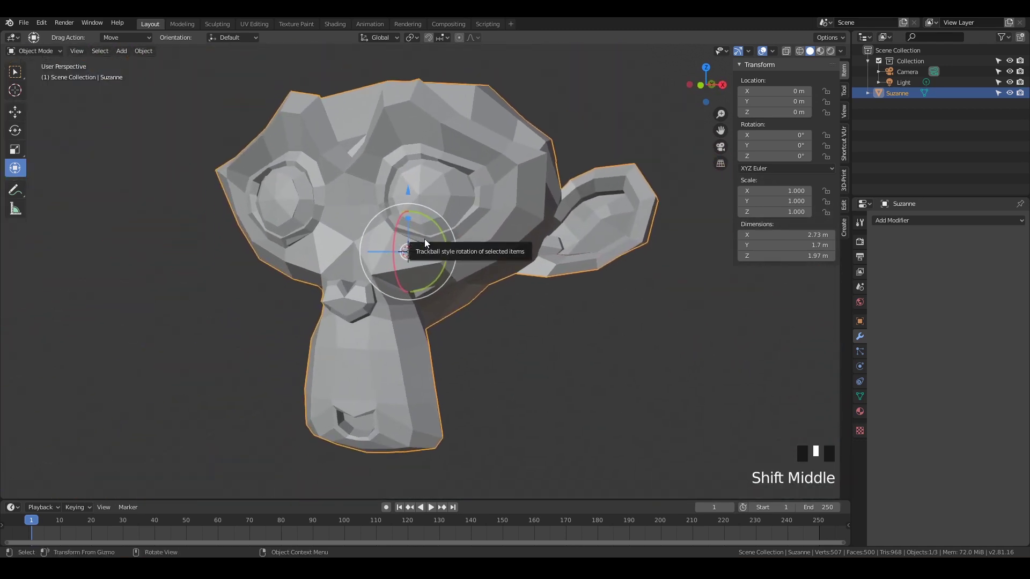